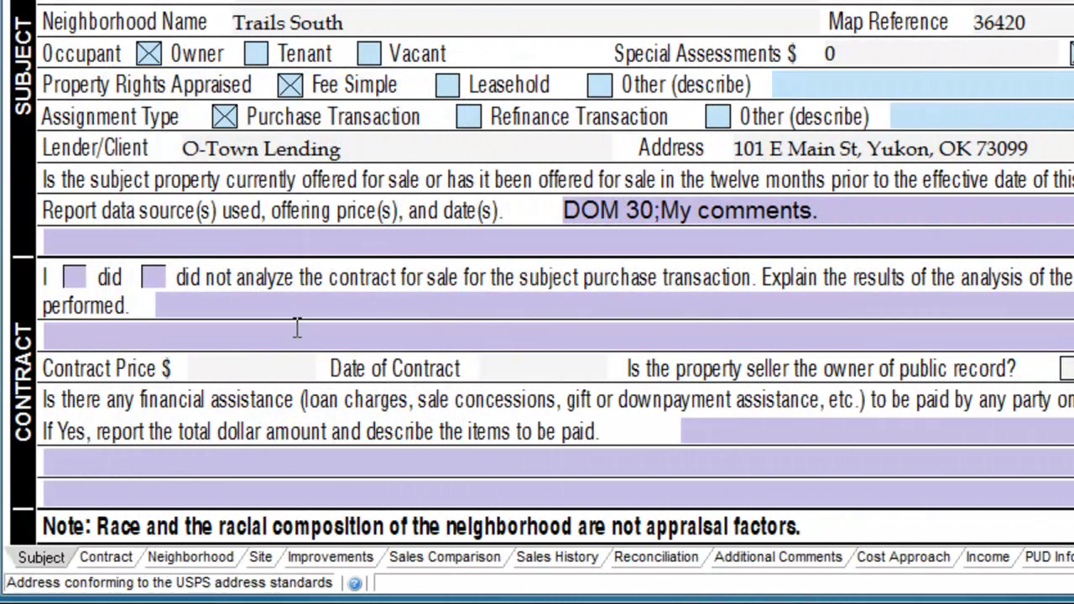
Step: Mark the contract as analyzed and enter 'als;' plus My comments, expanding to 'Arms length sale;My comments.'
left_click(75, 278)
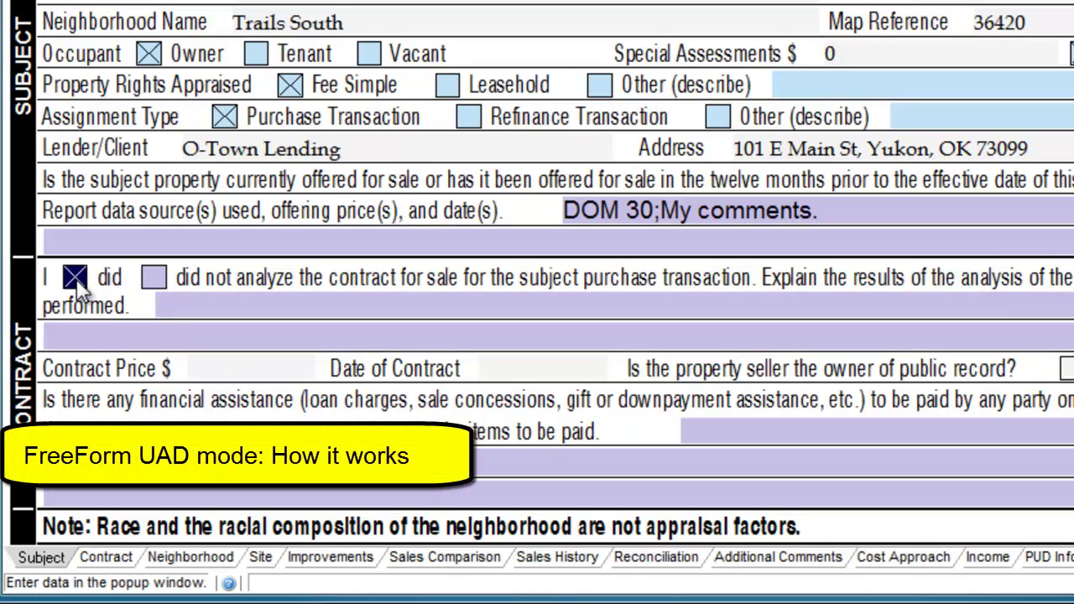
left_click(229, 341)
type("als;")
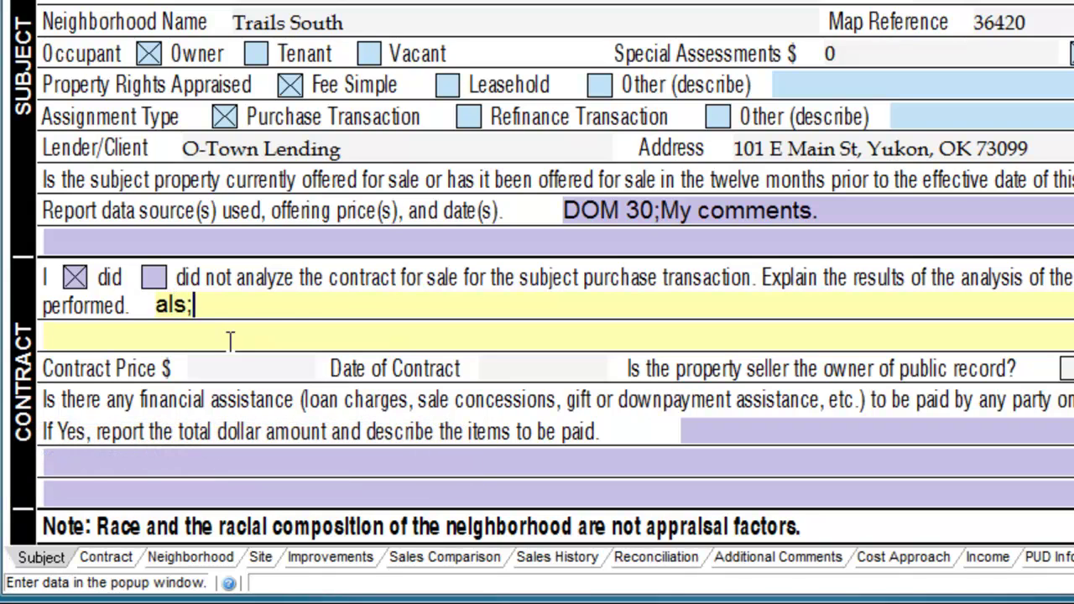
type("My comments.")
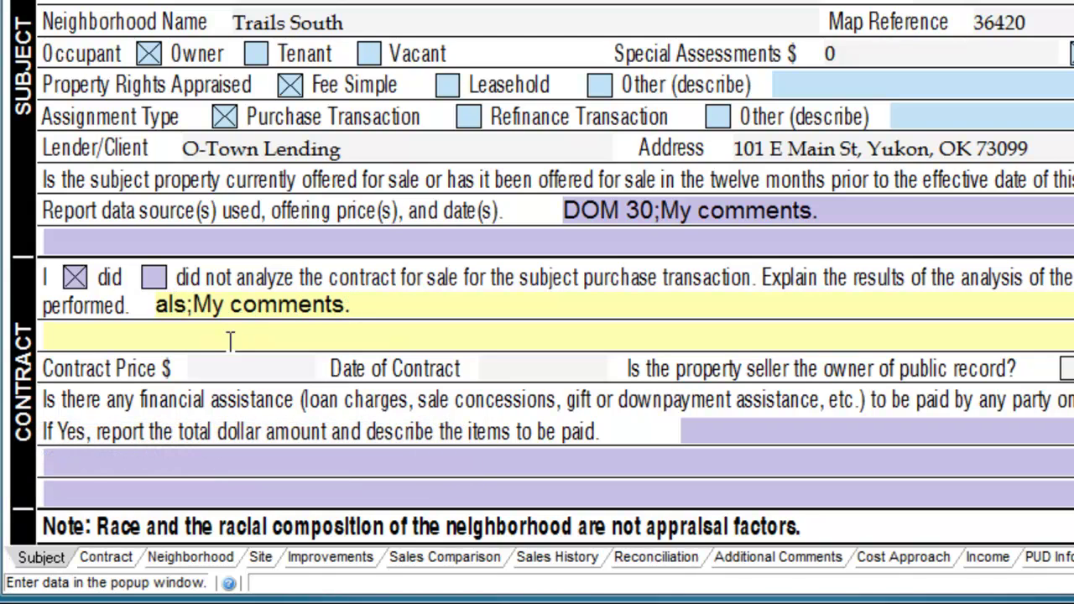
left_click(238, 371)
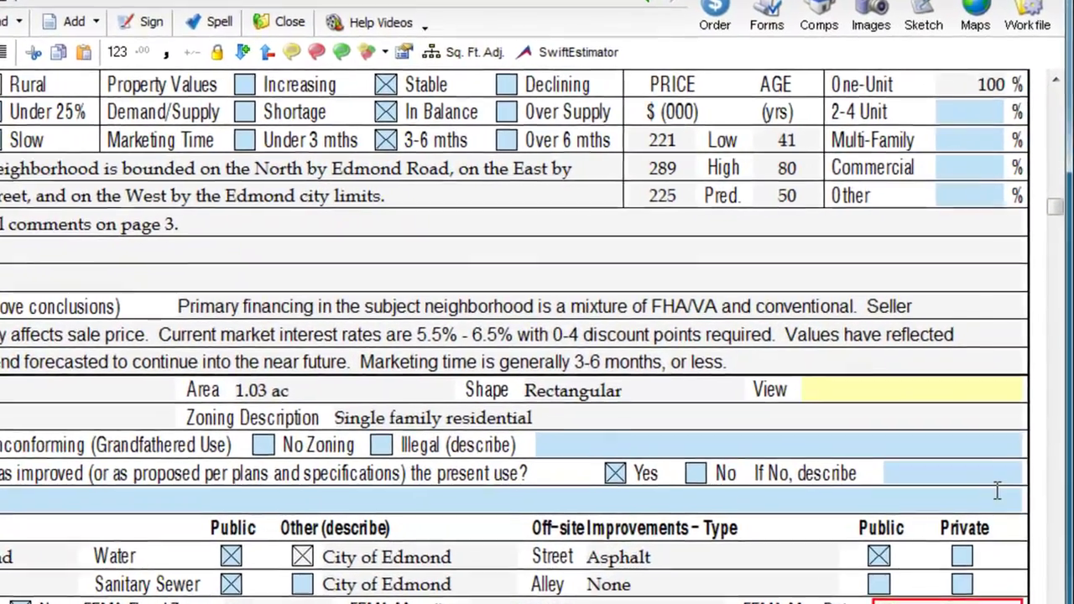
type("B;glf")
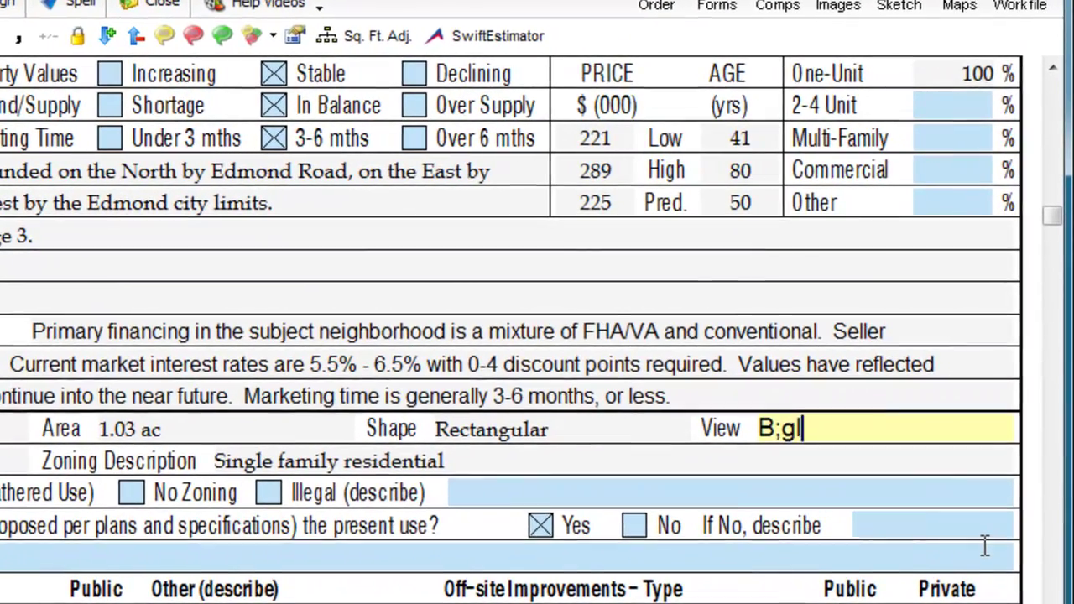
type("vw;")
key("Tab")
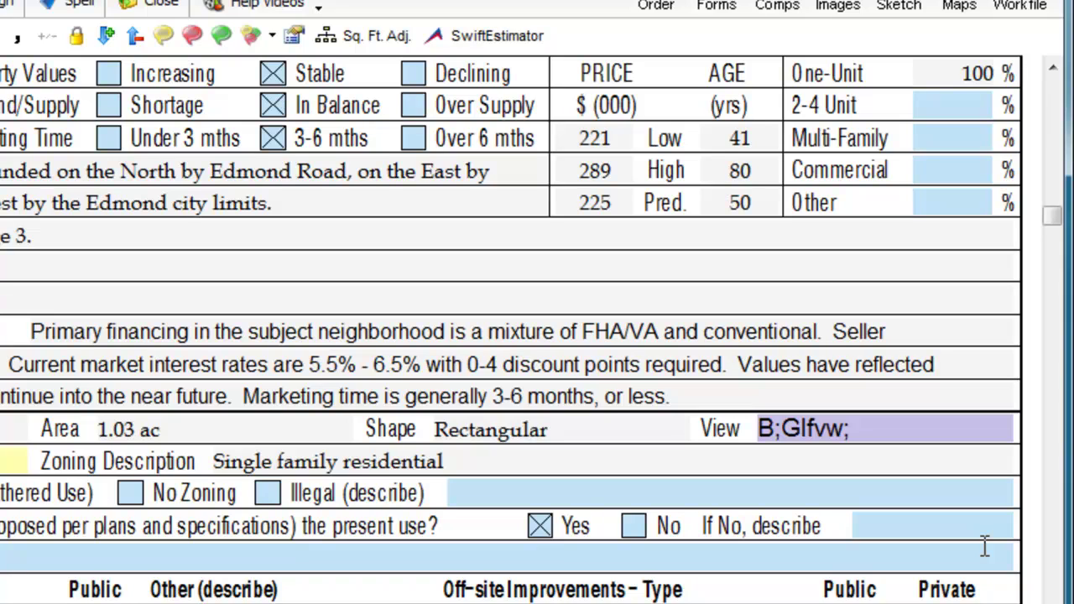
key("shift+Tab")
key("End")
type("rrt")
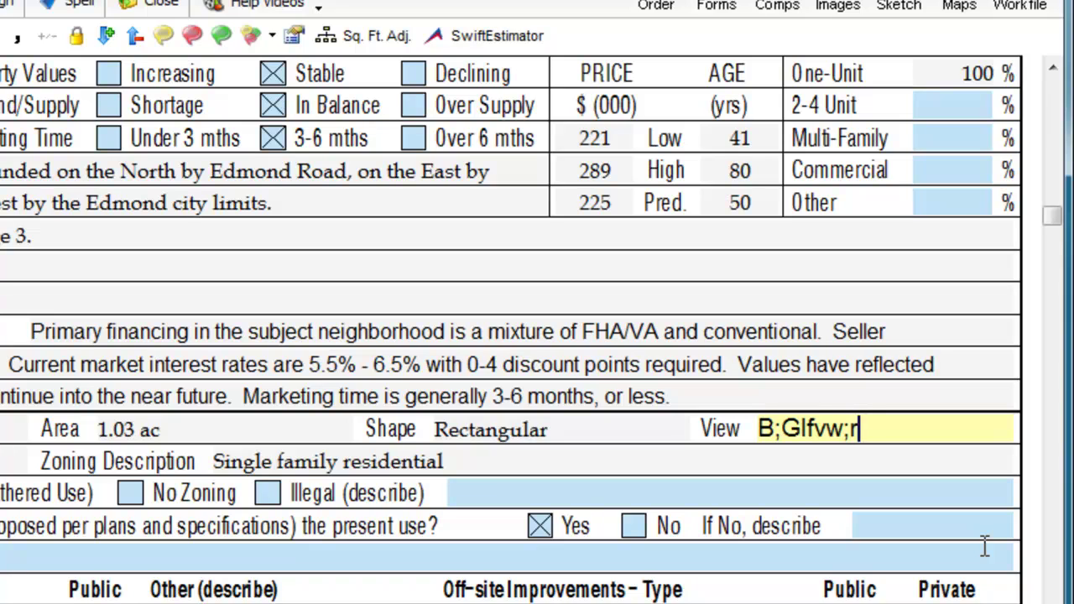
type("rx")
key("Return")
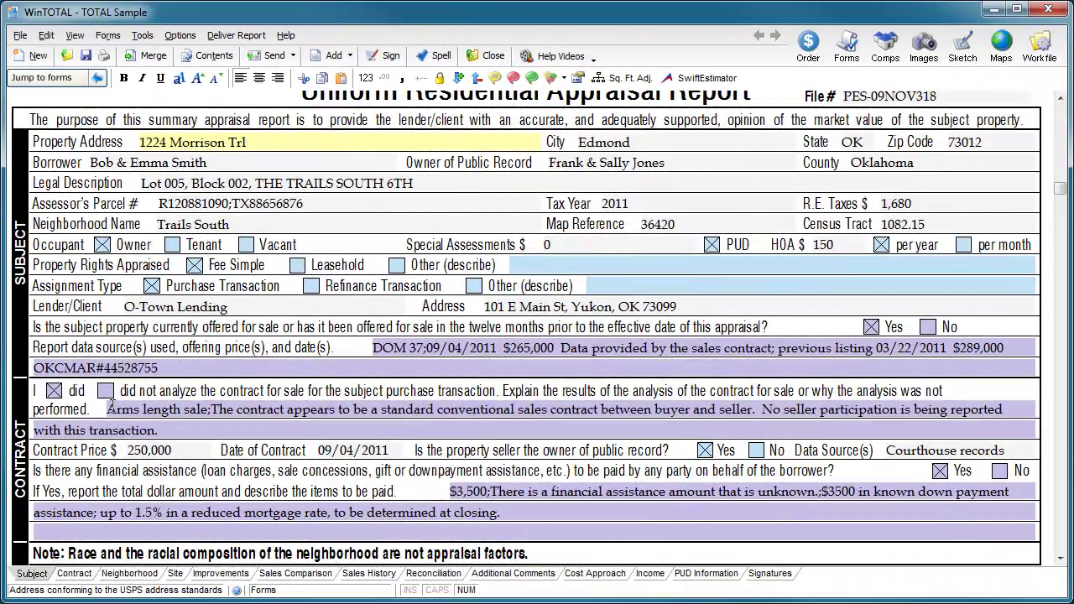
Step: In WinTOTAL configuration, set the Forms option 'Never display dynamic field expansions'
left_click(181, 36)
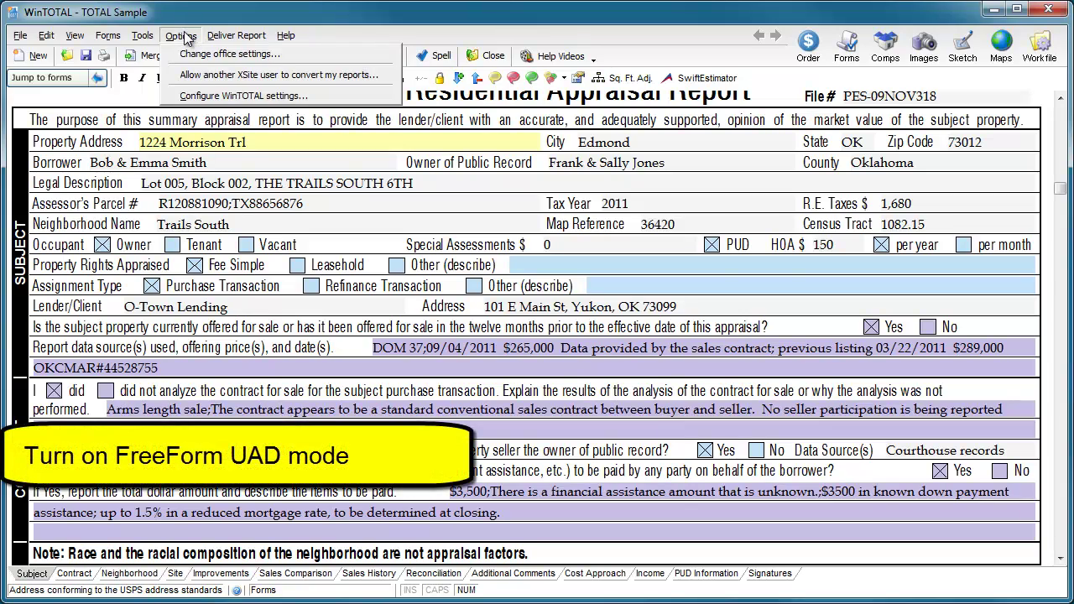
left_click(244, 95)
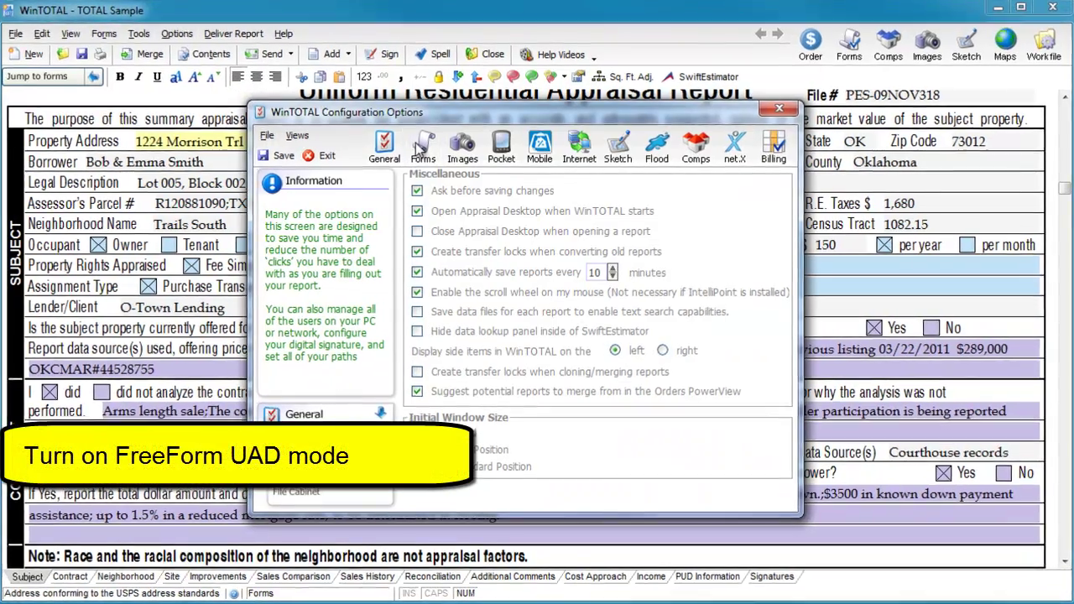
left_click(422, 150)
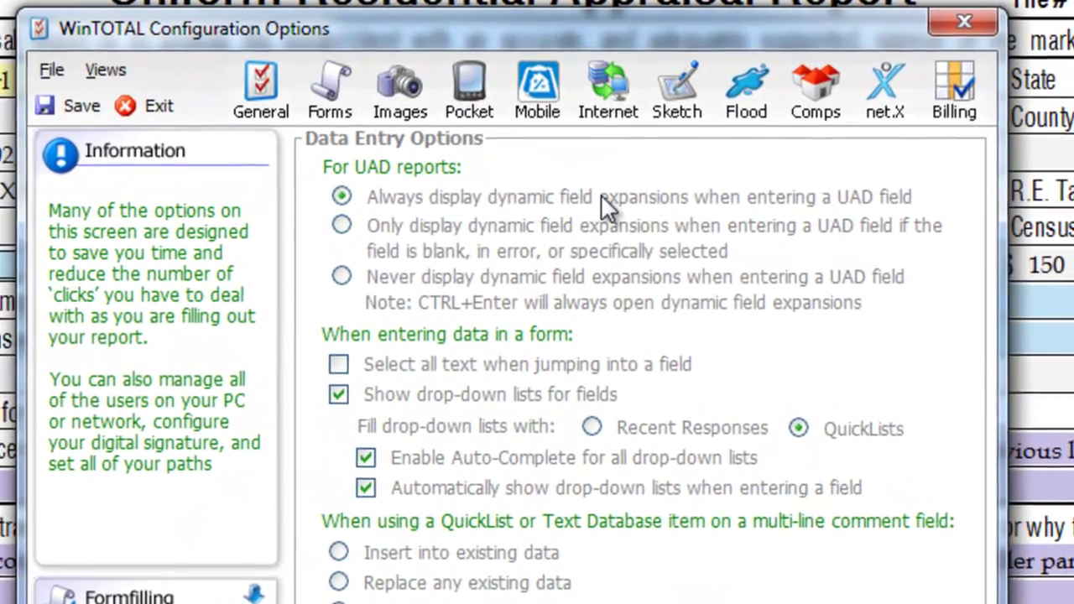
left_click(599, 199)
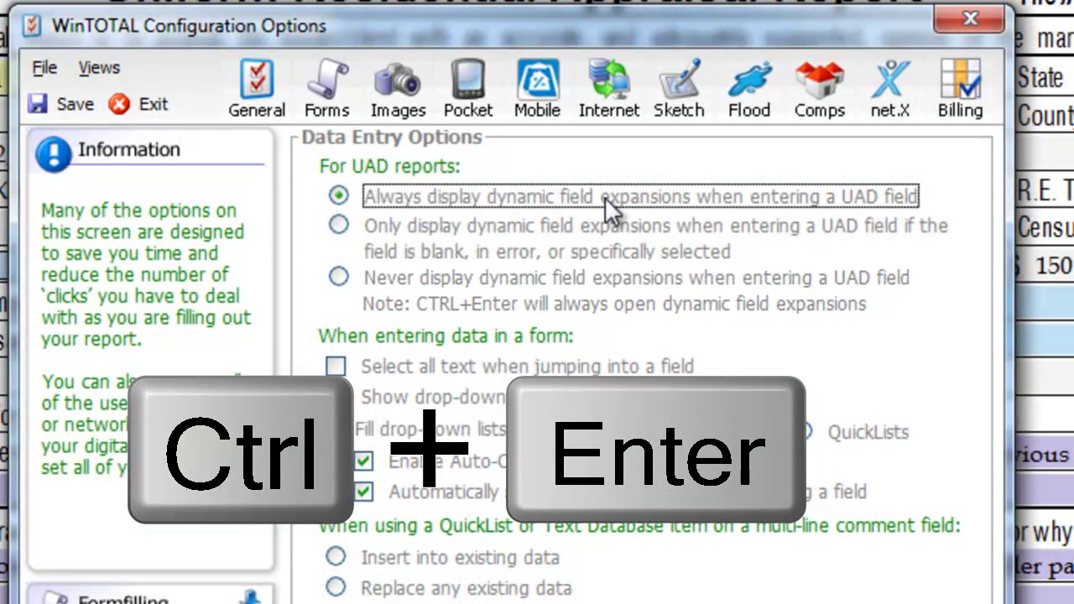
left_click(450, 279)
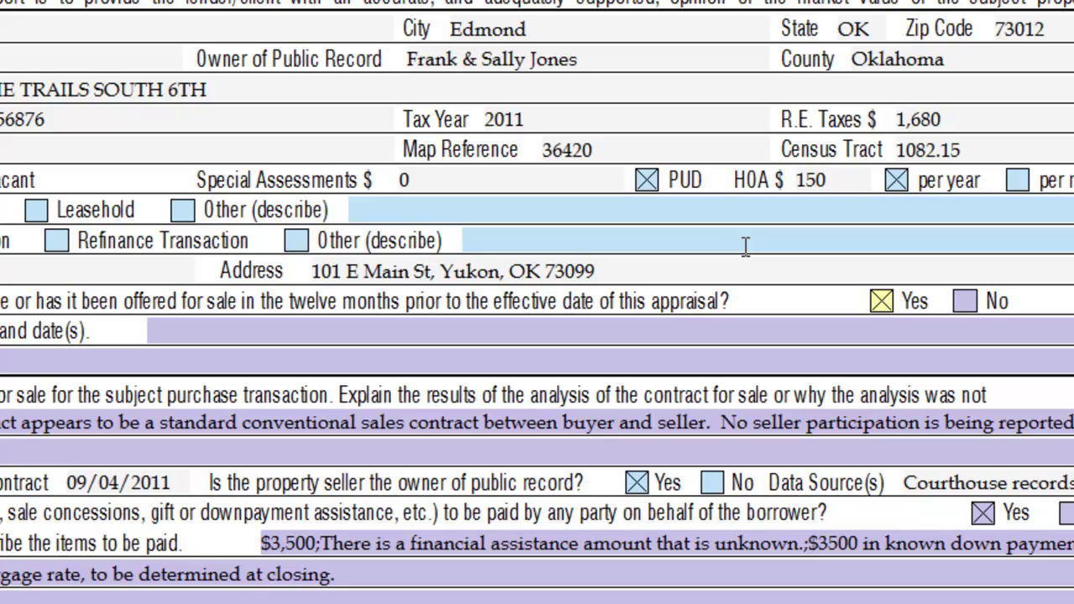
Step: Enter 'DOM 30;My comments.' in the prior offering data field, retyping the 'dom' prefix
left_click(543, 335)
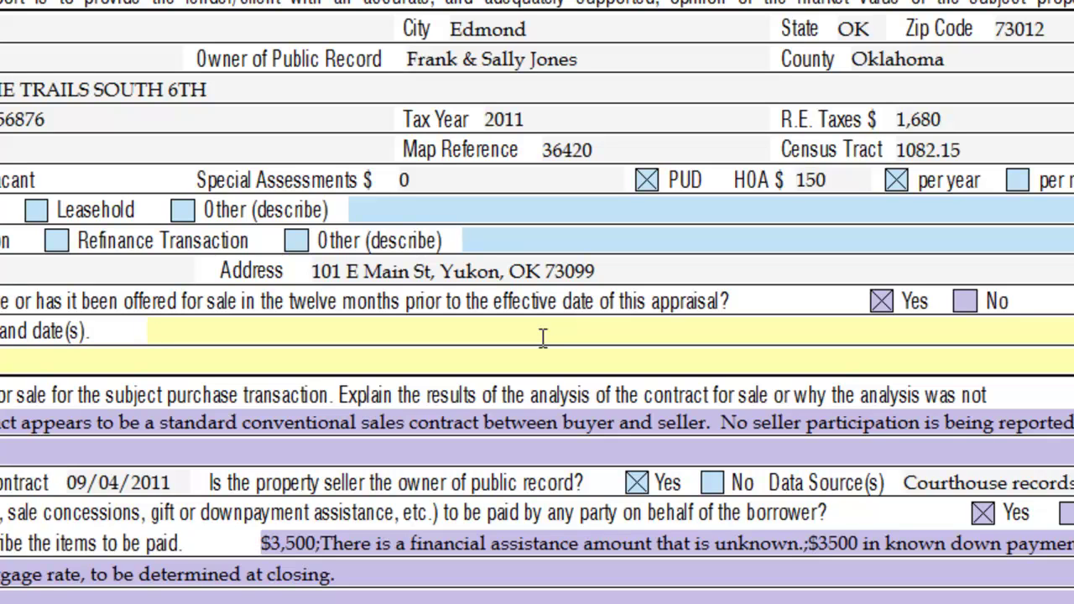
type("DOM 30")
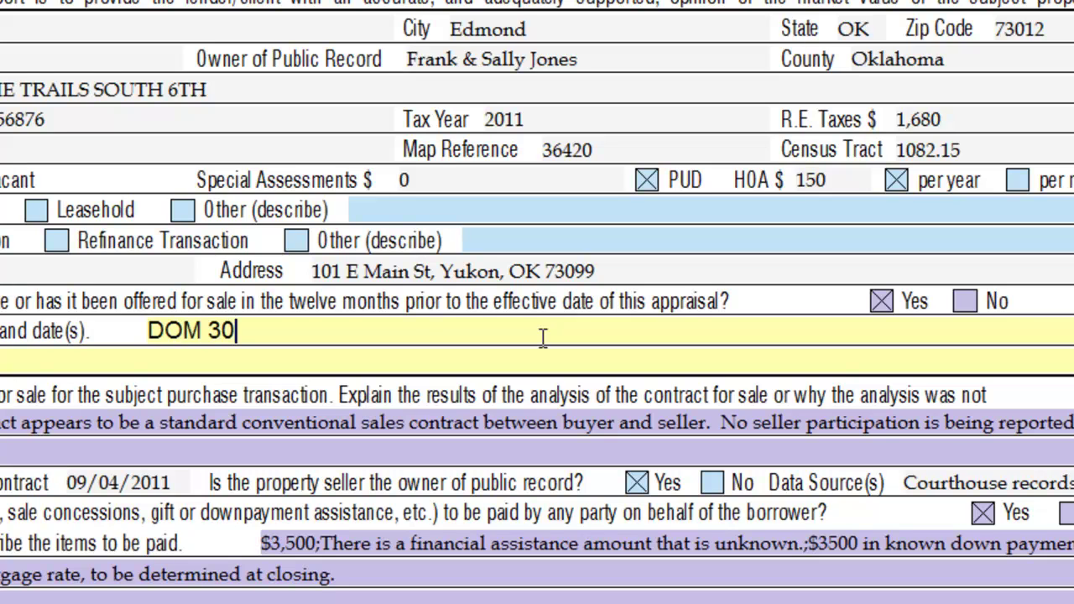
type(";My comments.")
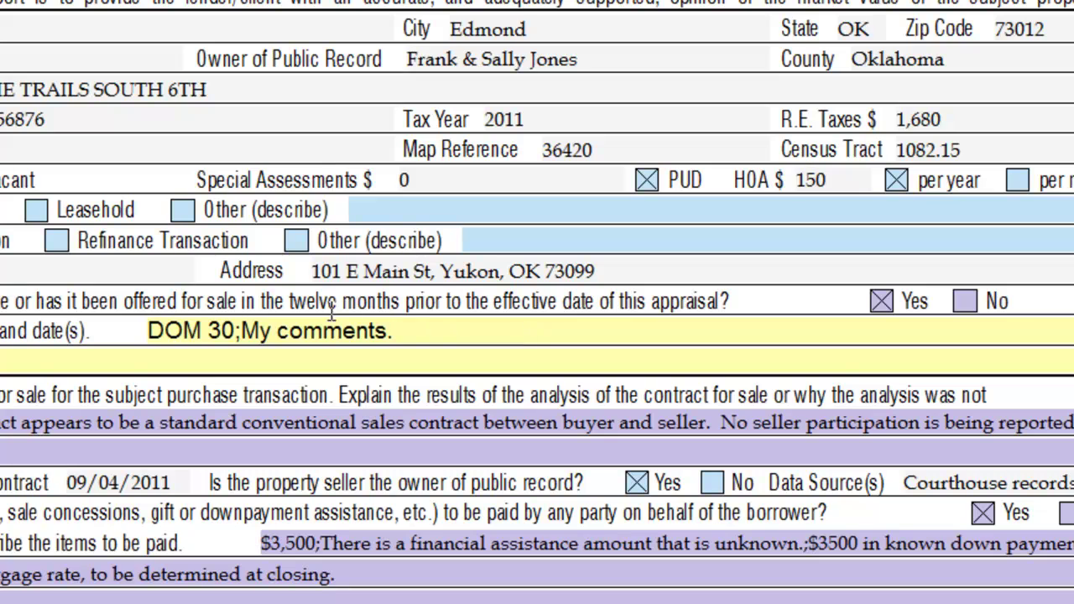
left_click(214, 329)
key("BackSpace")
key("BackSpace")
key("BackSpace")
key("BackSpace")
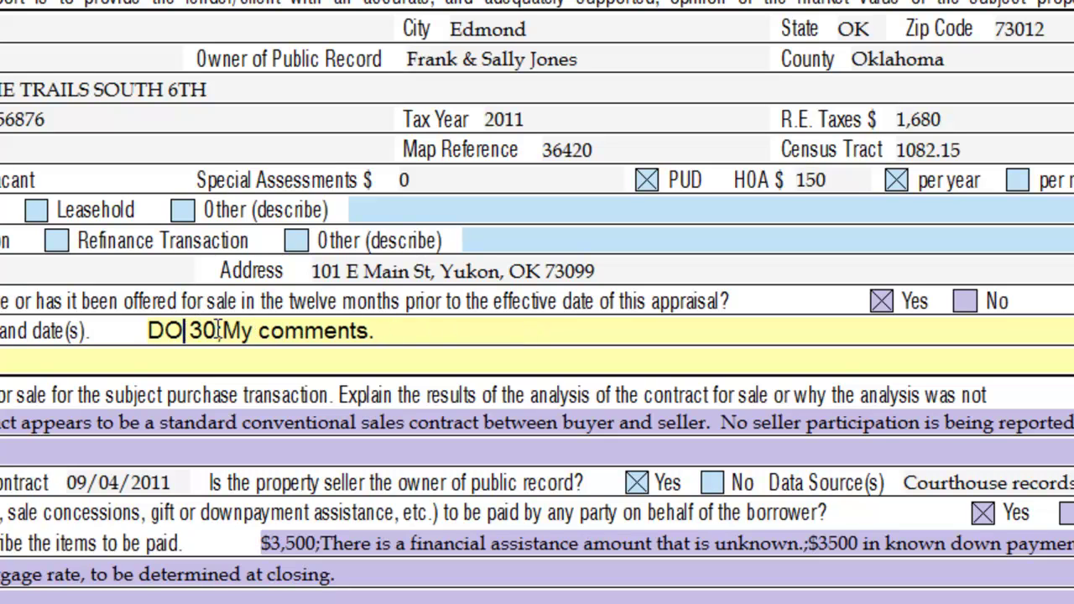
type("dom")
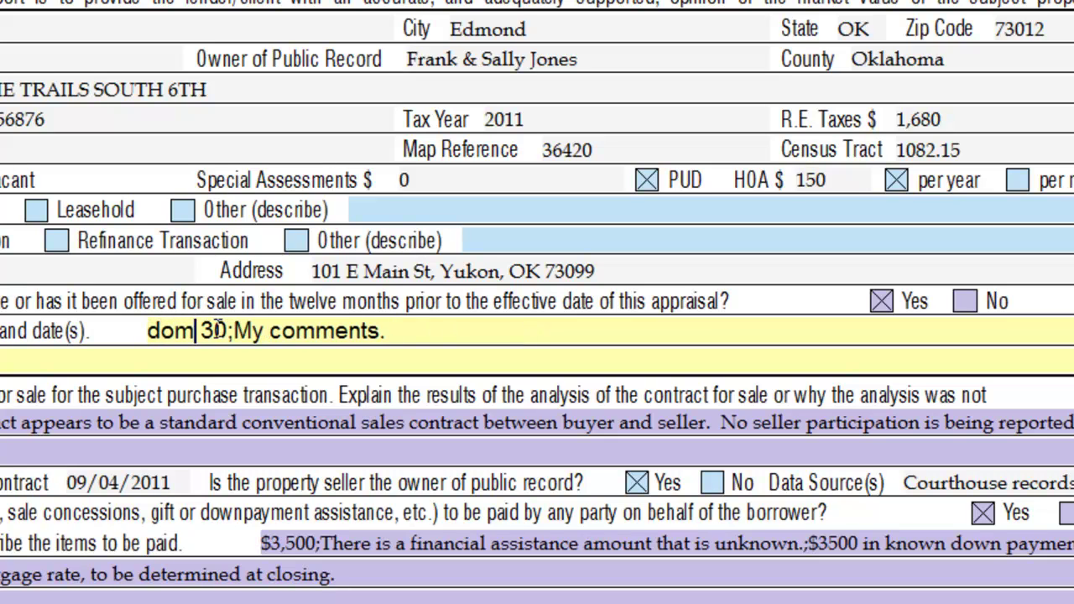
left_click(262, 422)
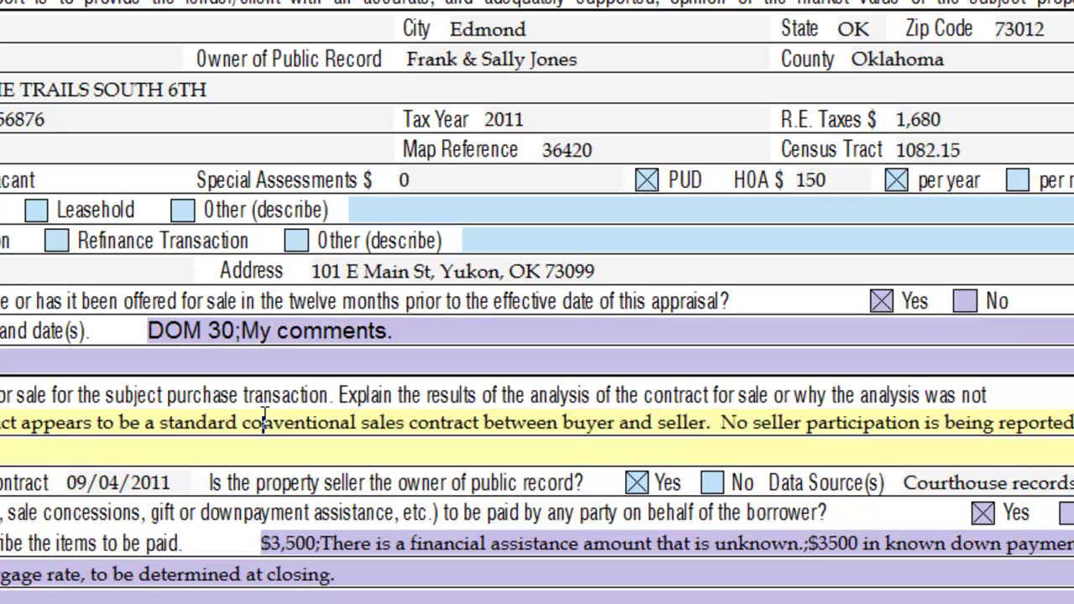
Step: Delete the DOM prefix before 30 and leave the field so DOM is restored
left_click(209, 330)
key("BackSpace")
key("BackSpace")
key("BackSpace")
key("BackSpace")
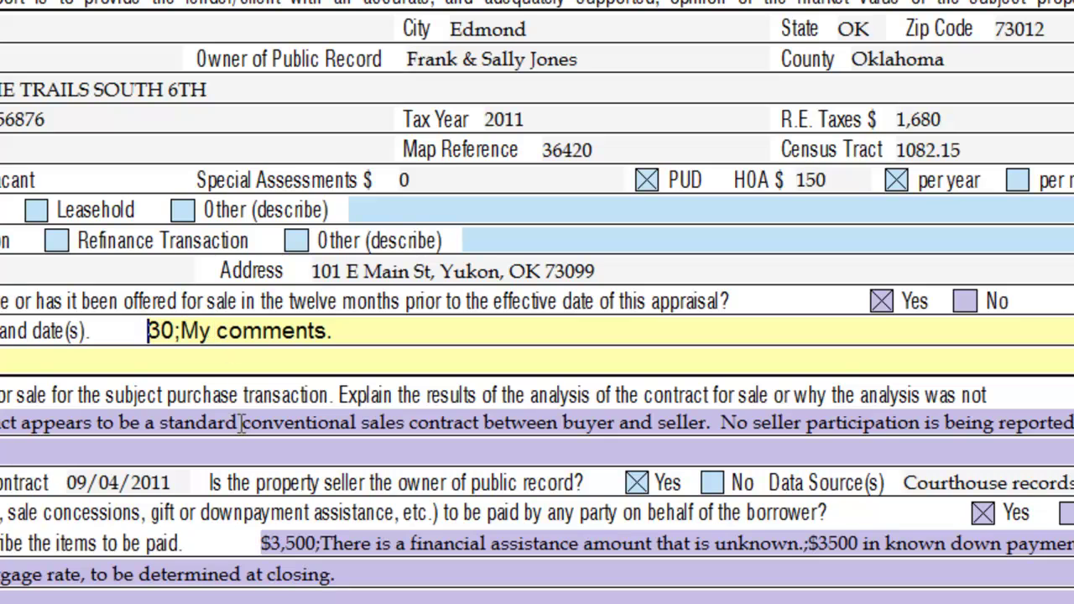
left_click(240, 422)
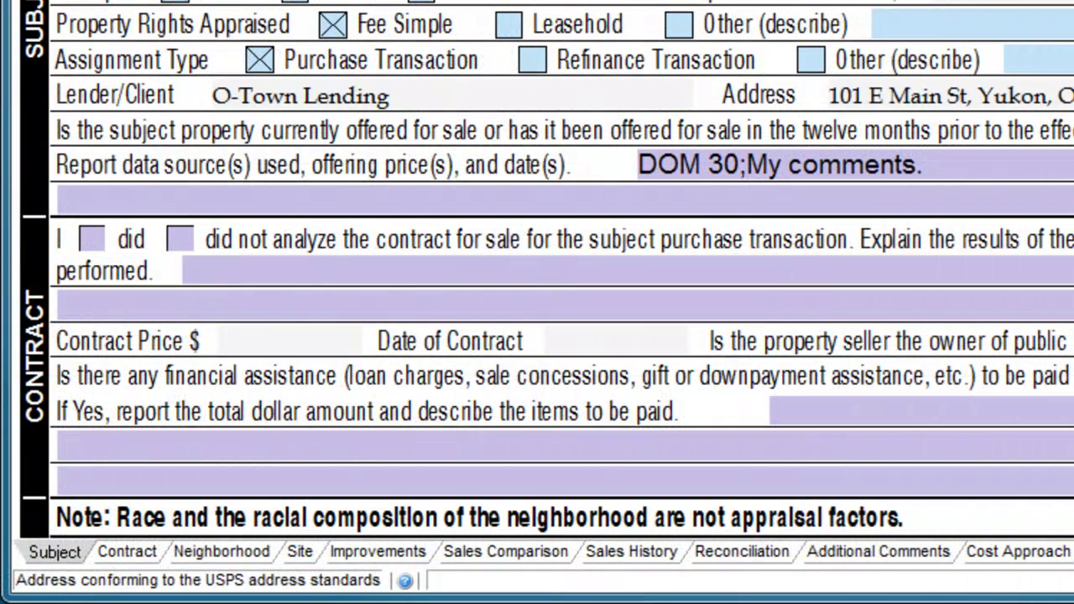
Step: Check the contract 'did' box and enter 'als;' with My comments, expanding to Arms length sale
left_click(340, 295)
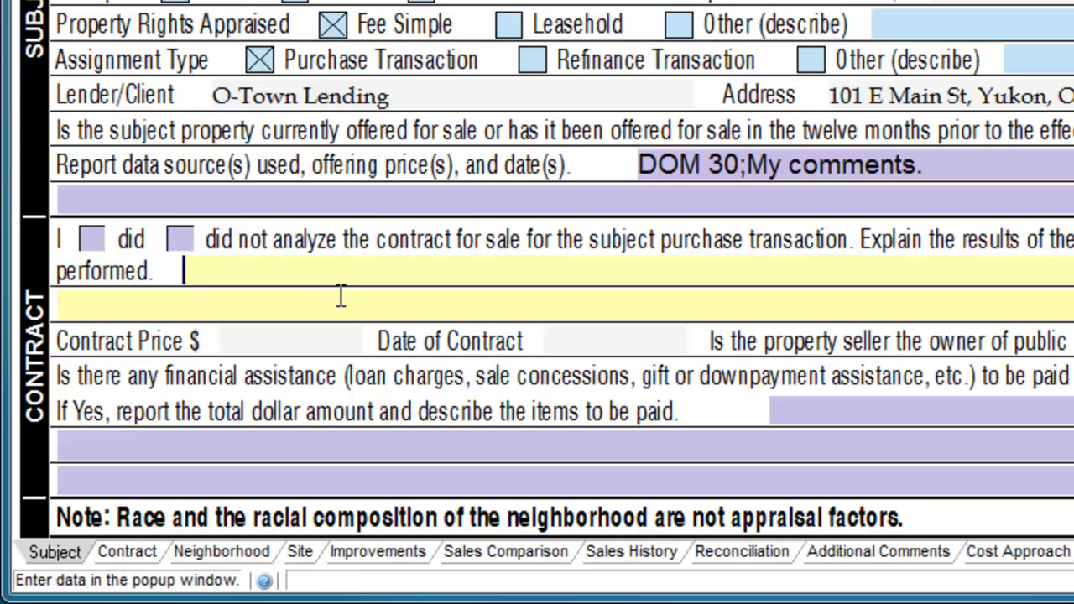
left_click(92, 241)
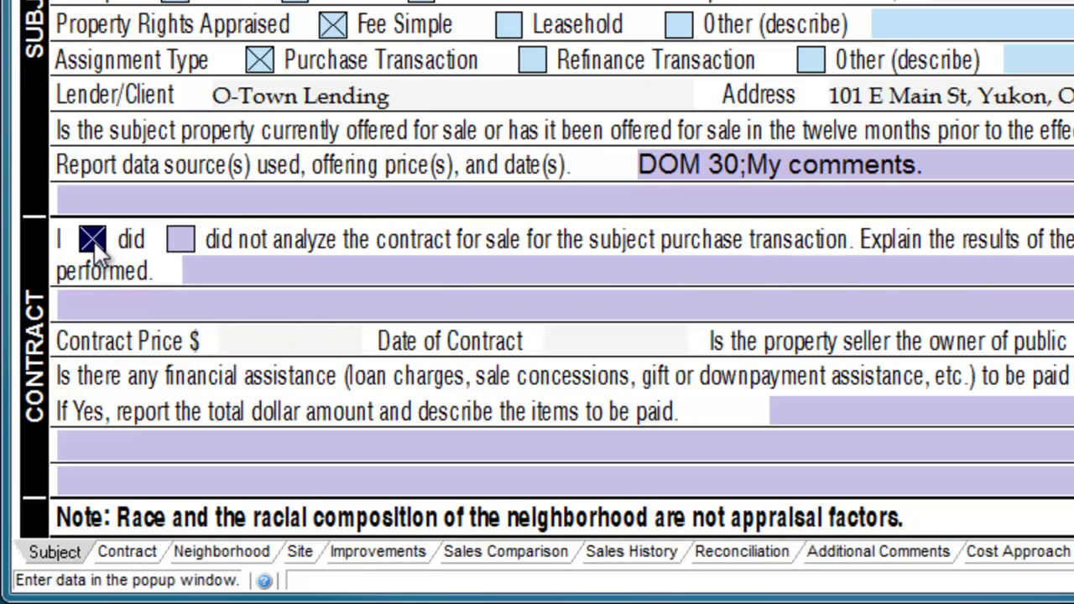
left_click(265, 309)
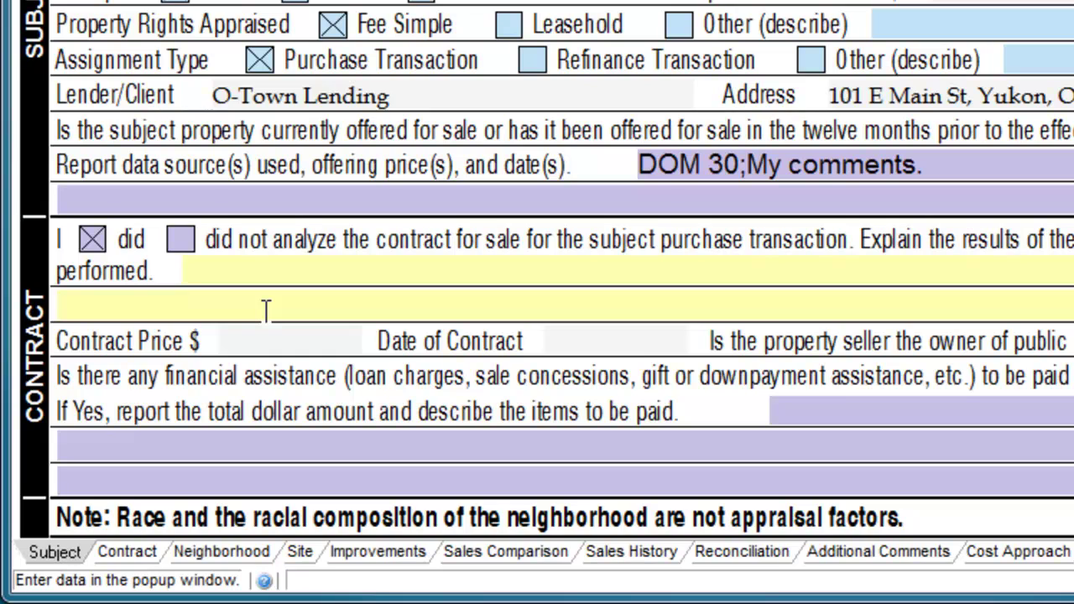
type("als;")
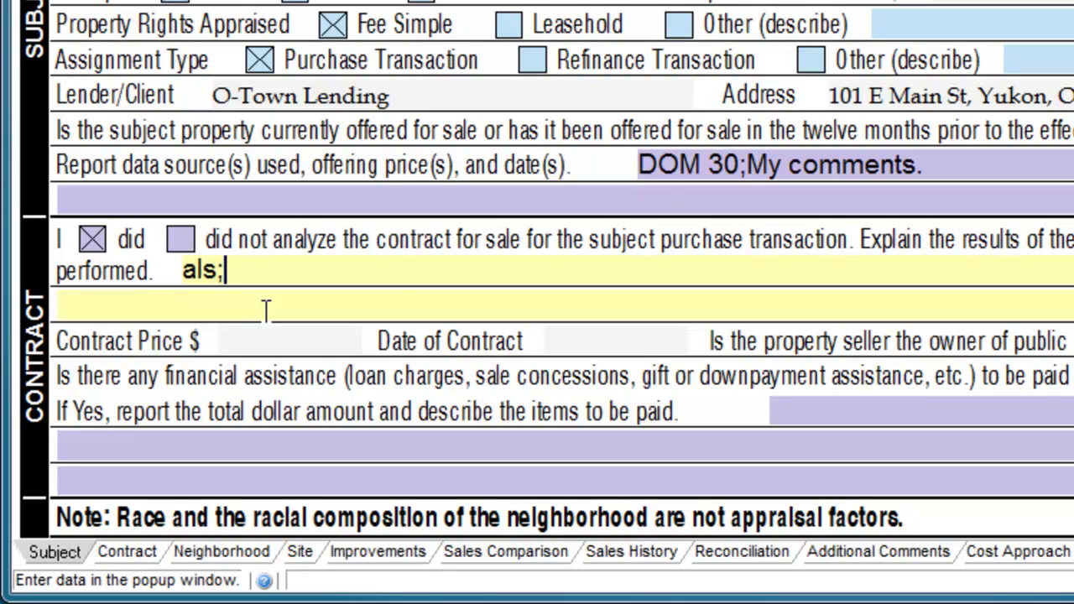
type("My comments.")
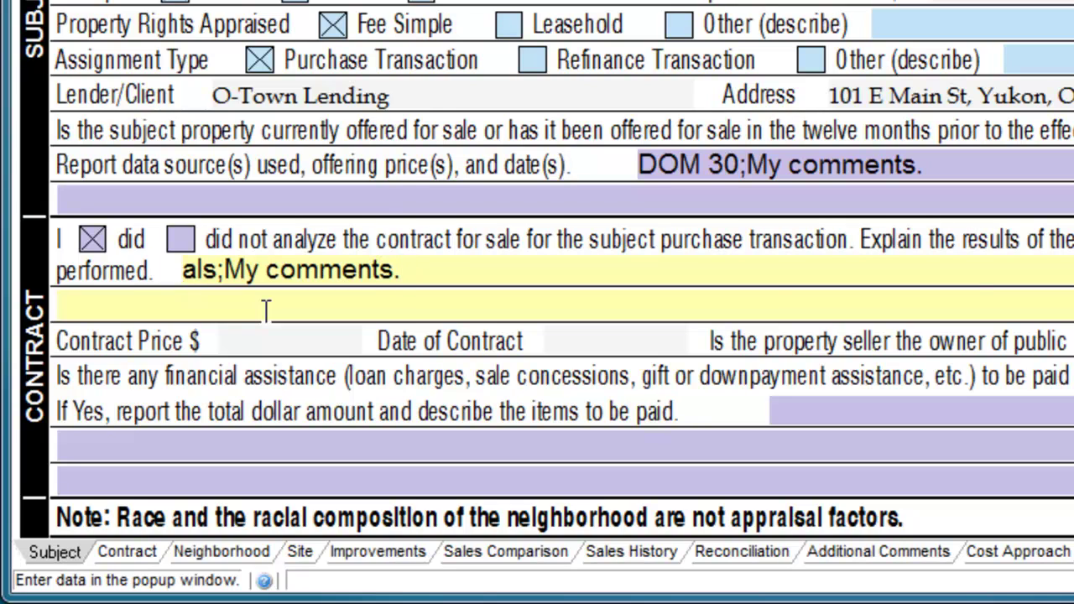
left_click(273, 341)
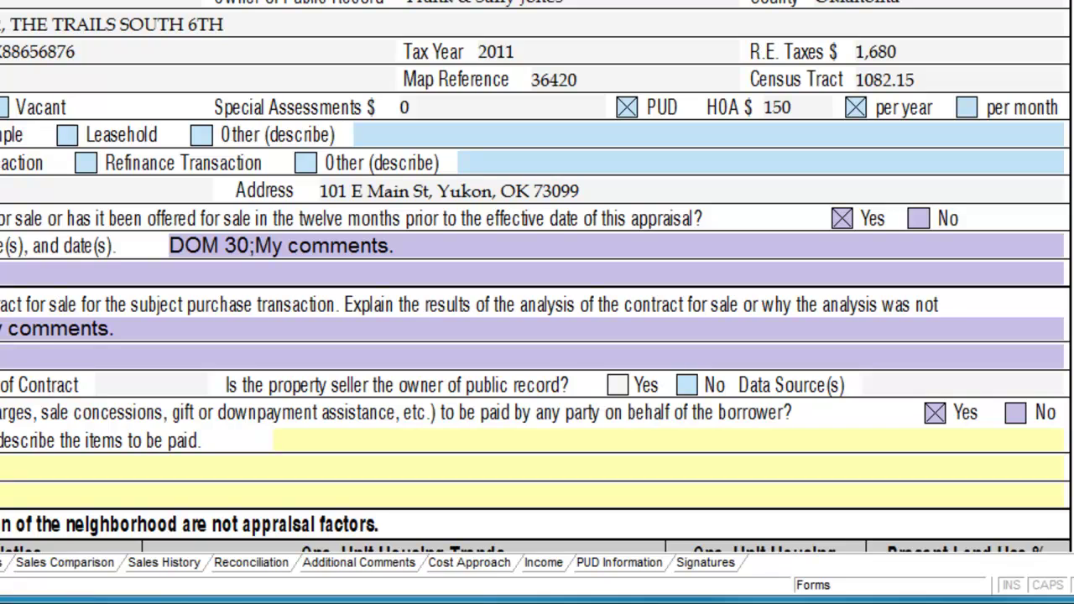
Step: Set financial assistance to '3500;My comments.', replacing the earlier '3500;yes;My comments.' entry
type("3500")
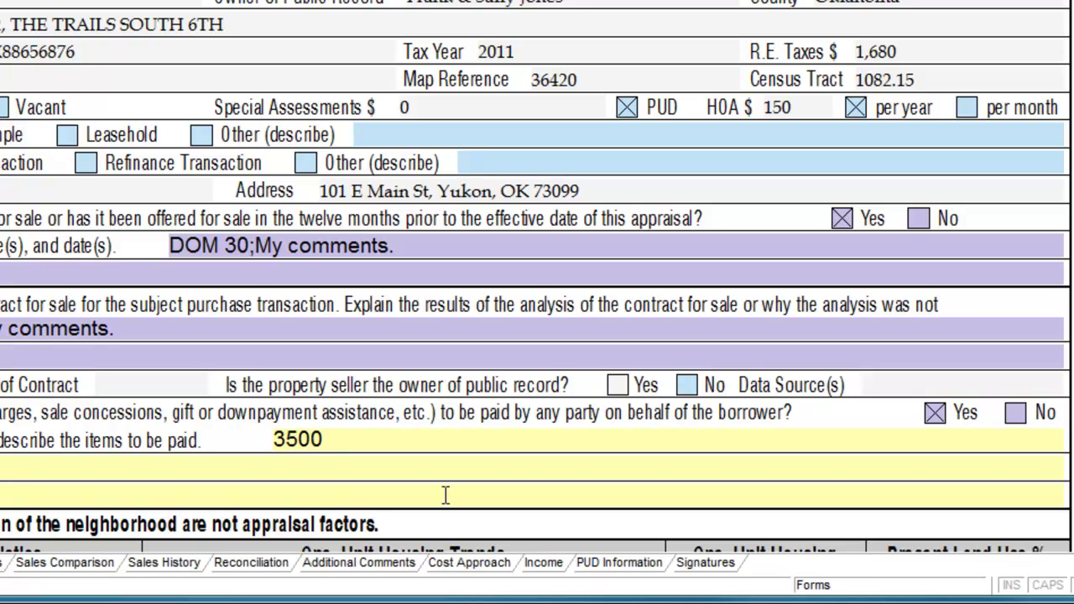
type(";yes;My comments.")
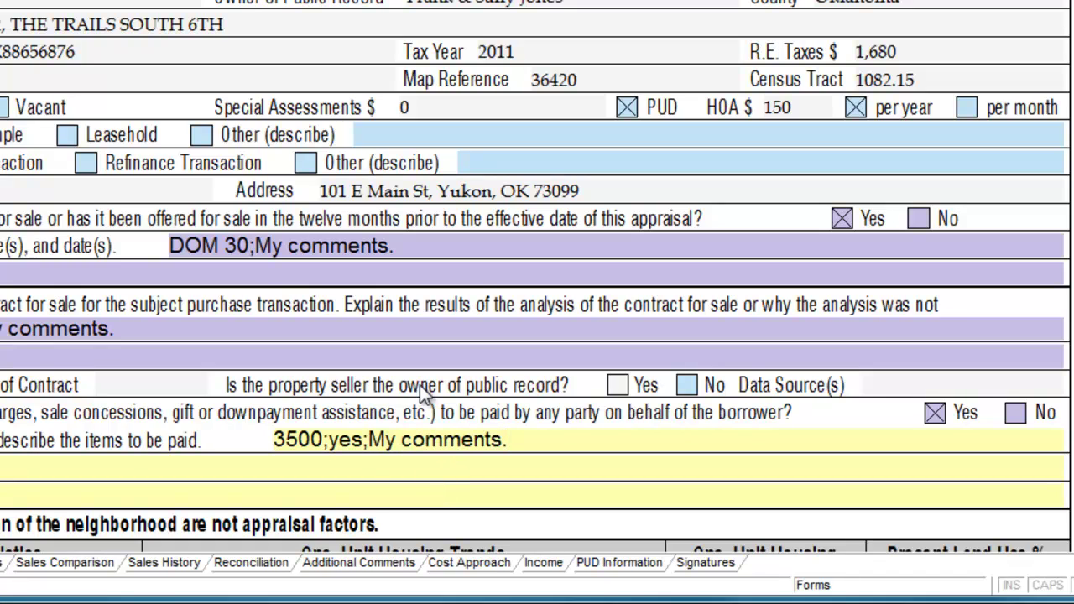
left_click(418, 359)
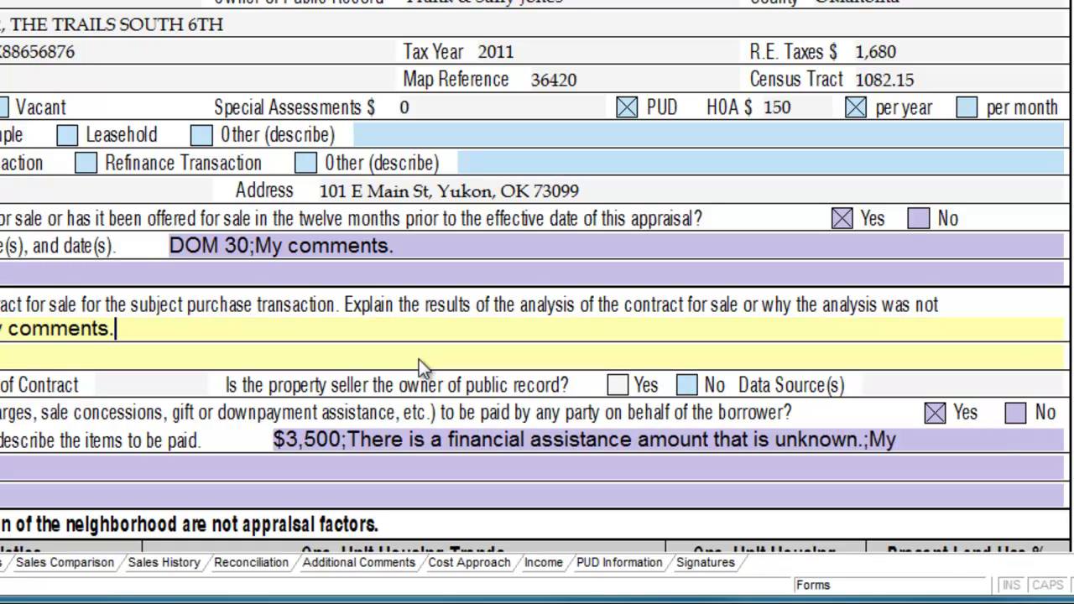
left_click(650, 473)
key("ctrl+a")
key("Delete")
type("3500")
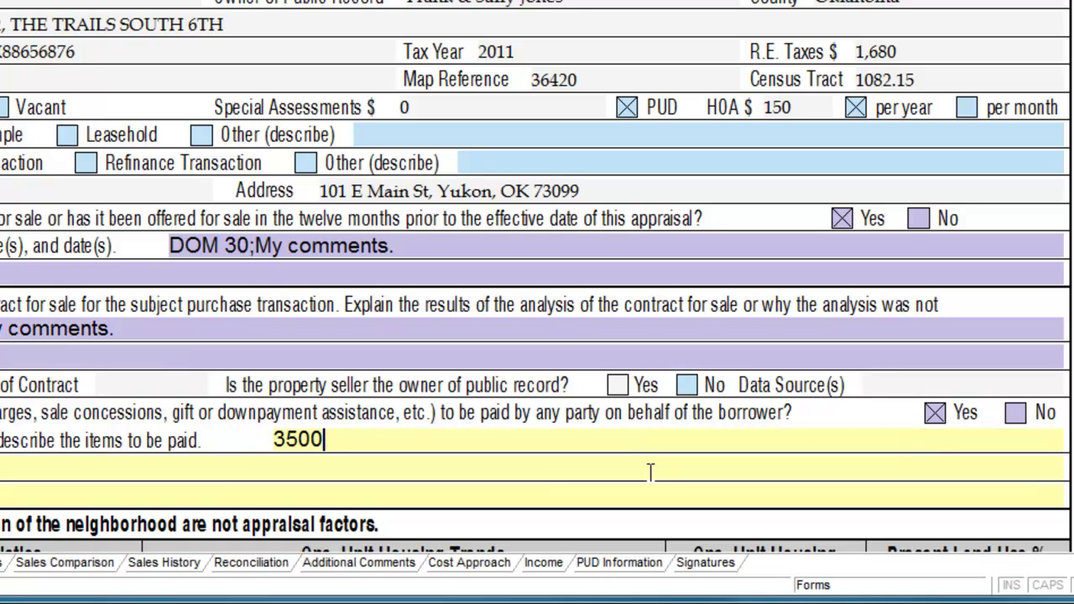
type(";My comments.")
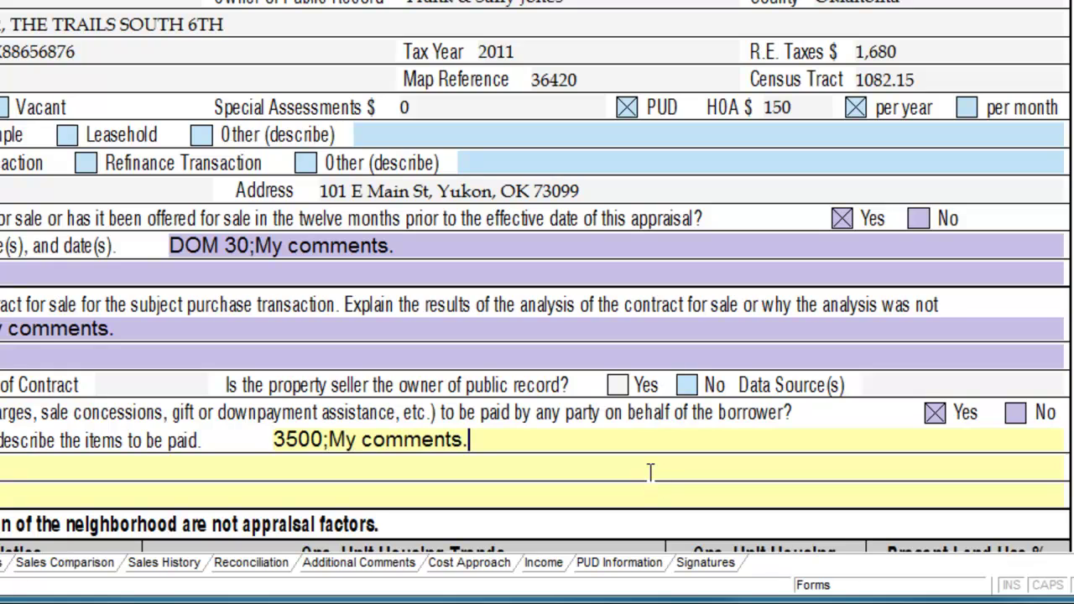
left_click(614, 355)
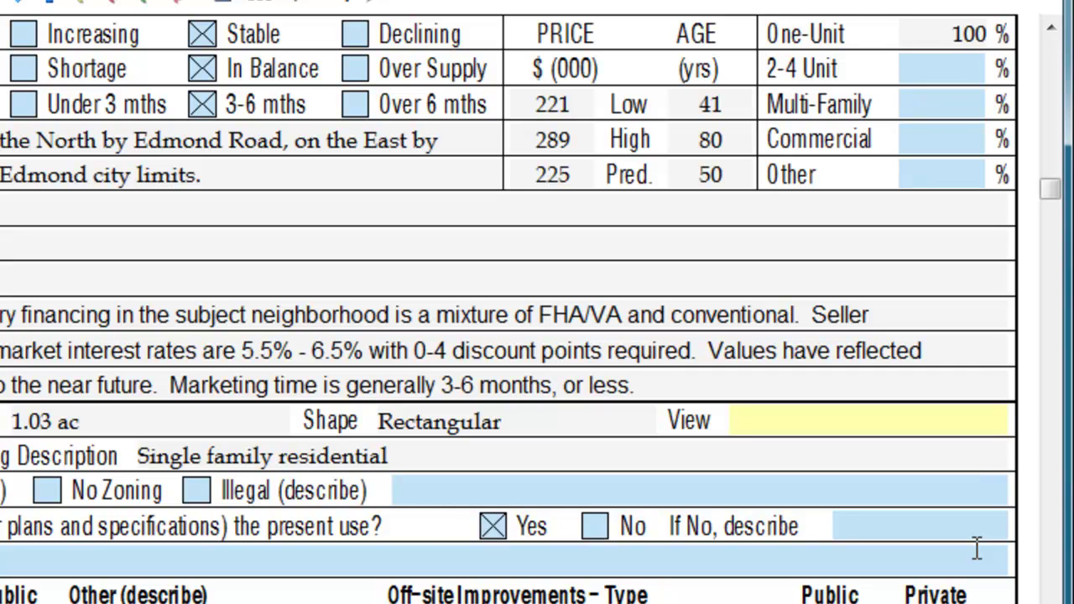
Step: Type 'B;glf' in the site View field so it expands to 'B;Glfvw;'
type("B;glf")
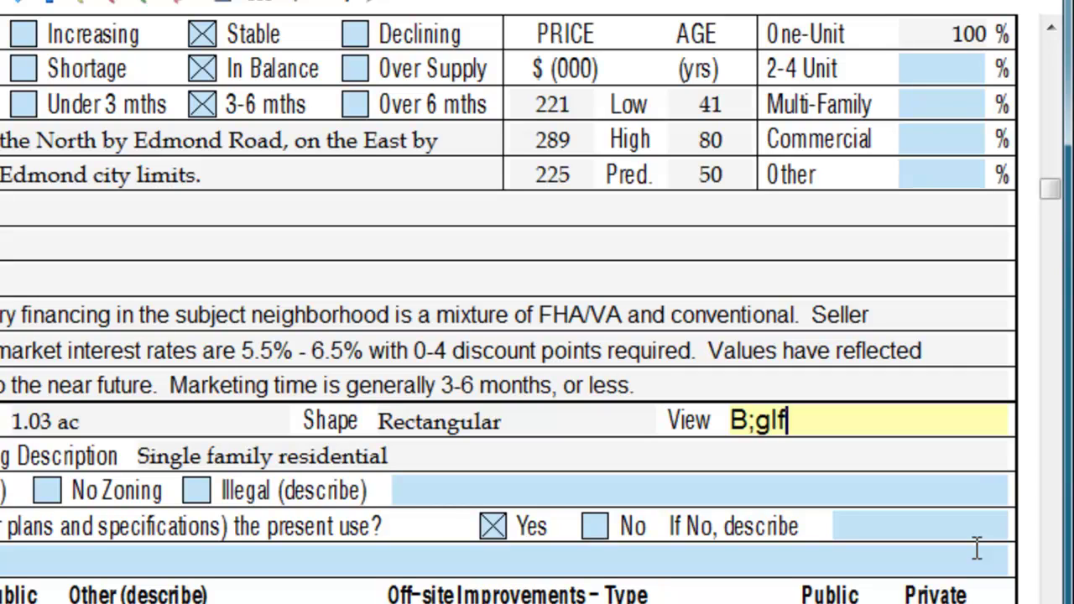
key("Tab")
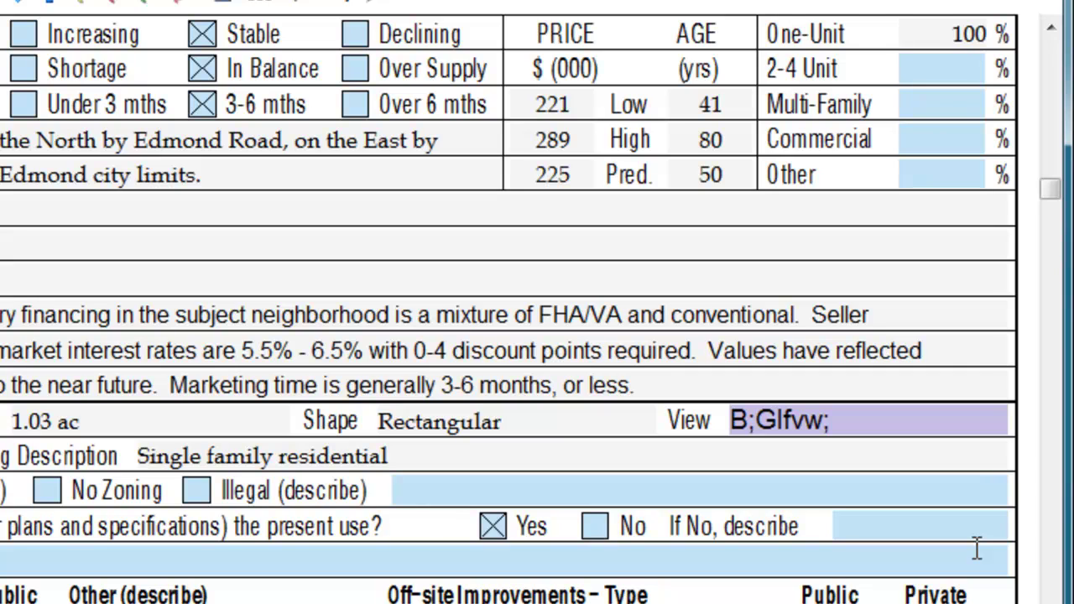
key("End")
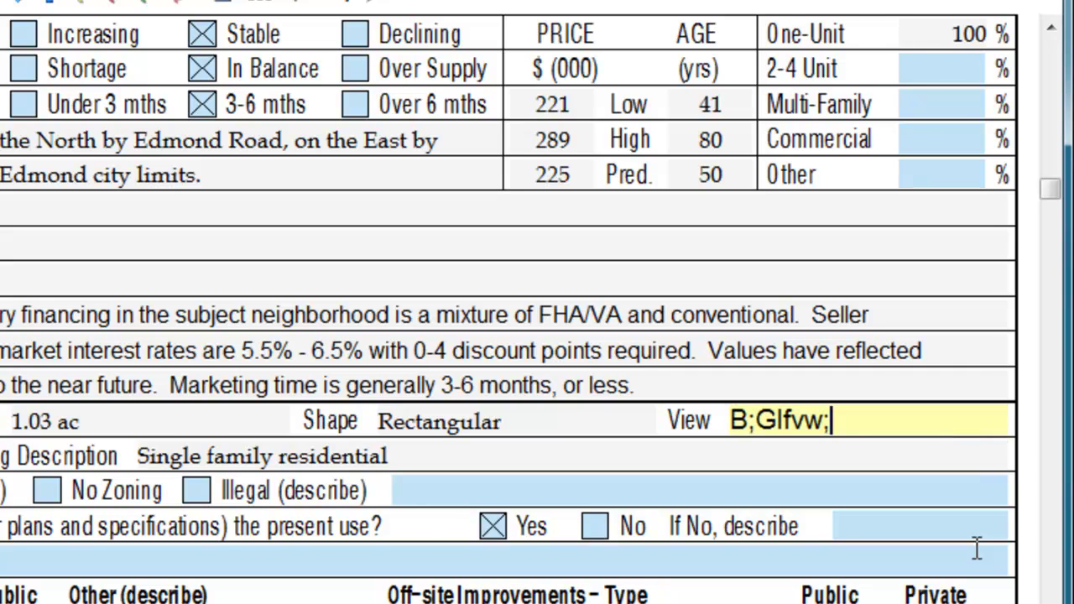
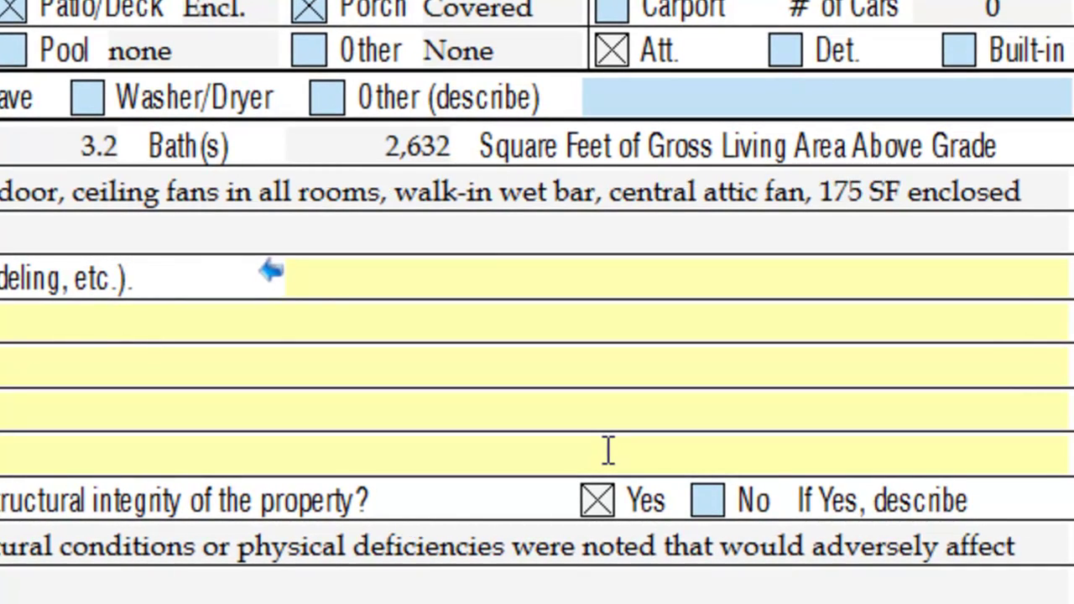
Step: Enter the condition shorthand '3;k-u-8;b-r-3;My comments.' in the condition description field
type("3;")
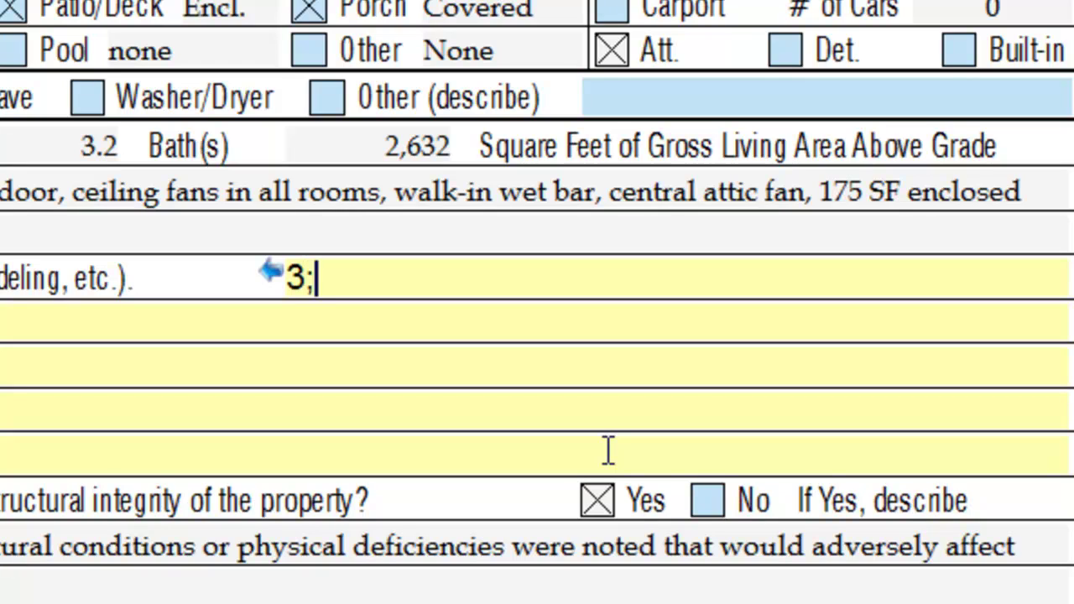
type("k")
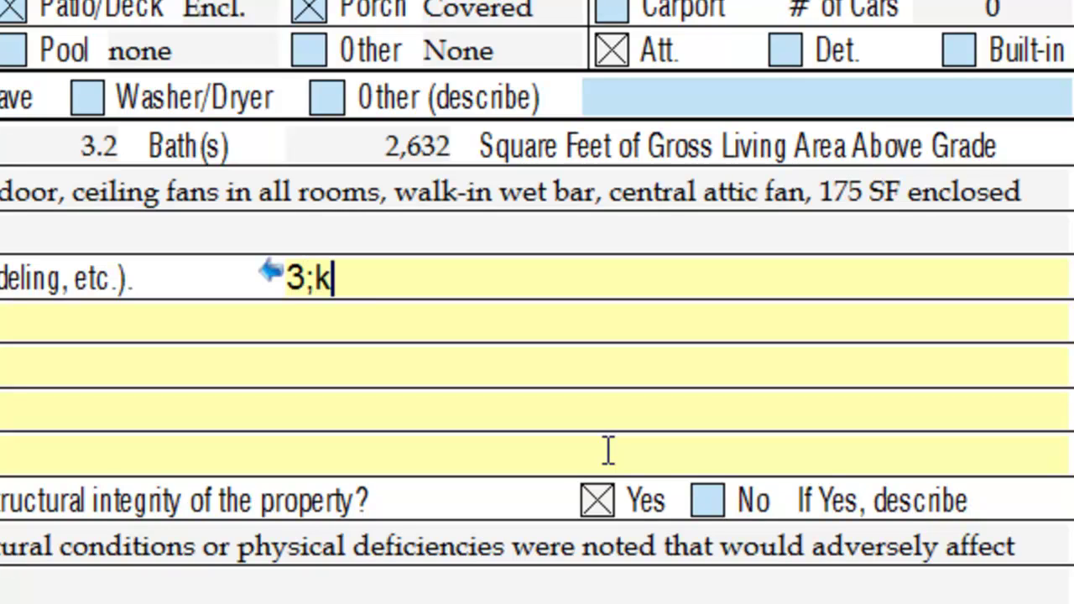
type("-u-8")
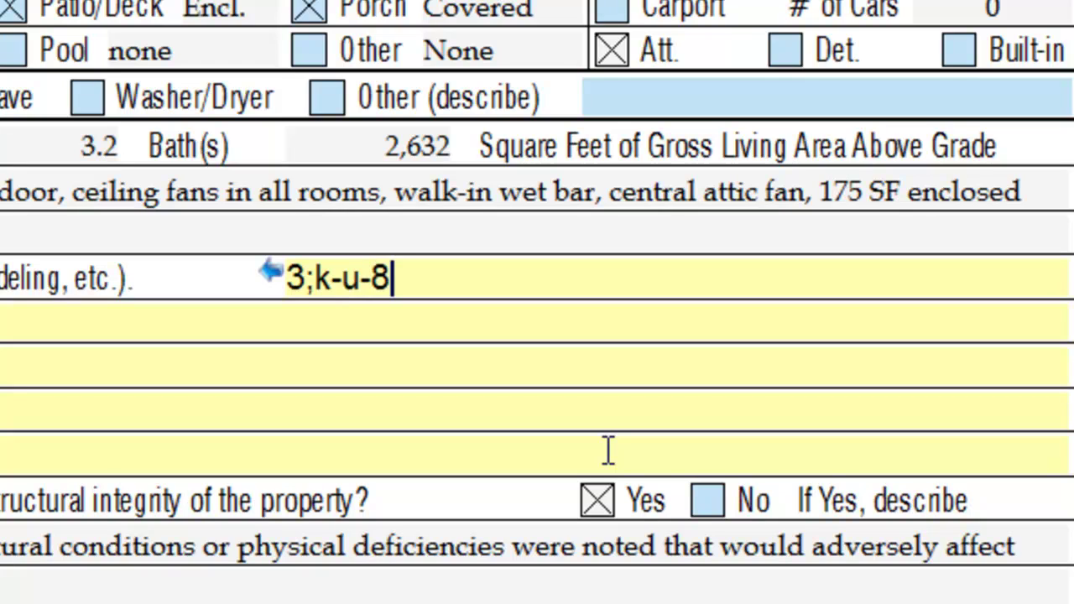
type(";b-r")
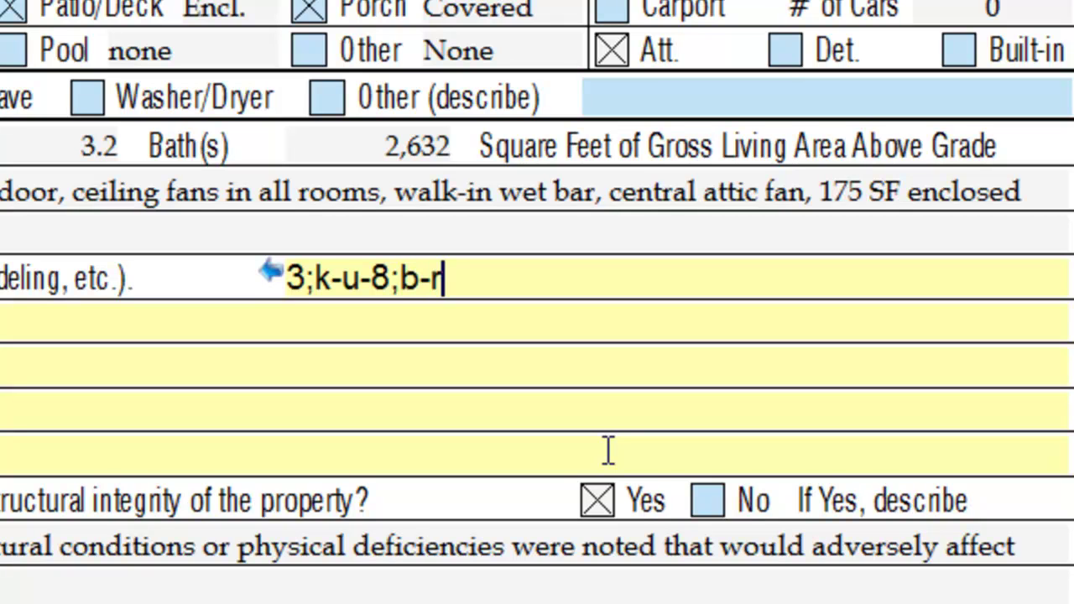
type("-3")
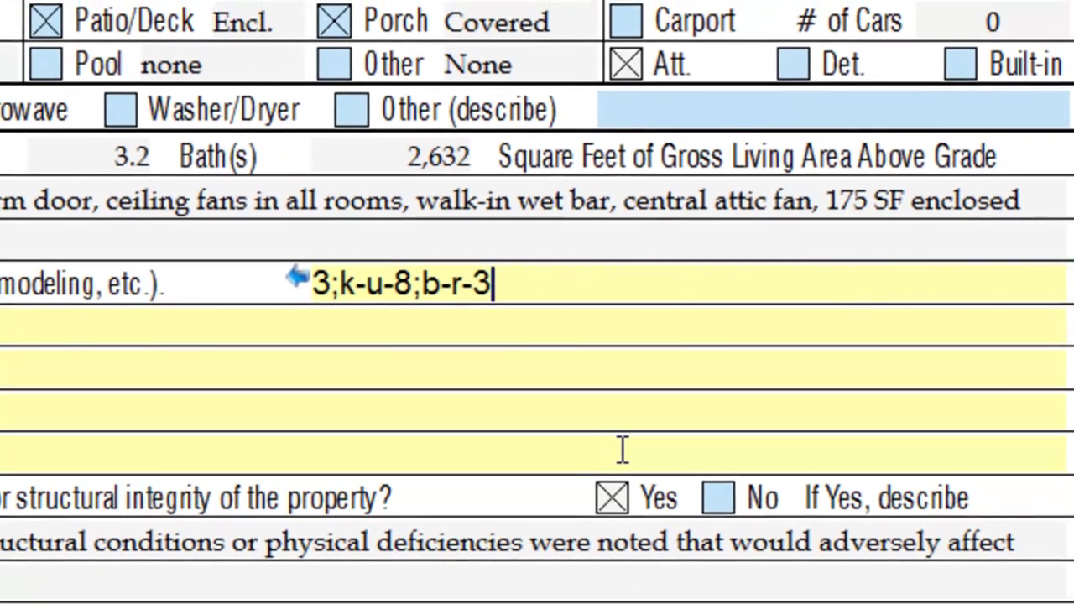
type(";")
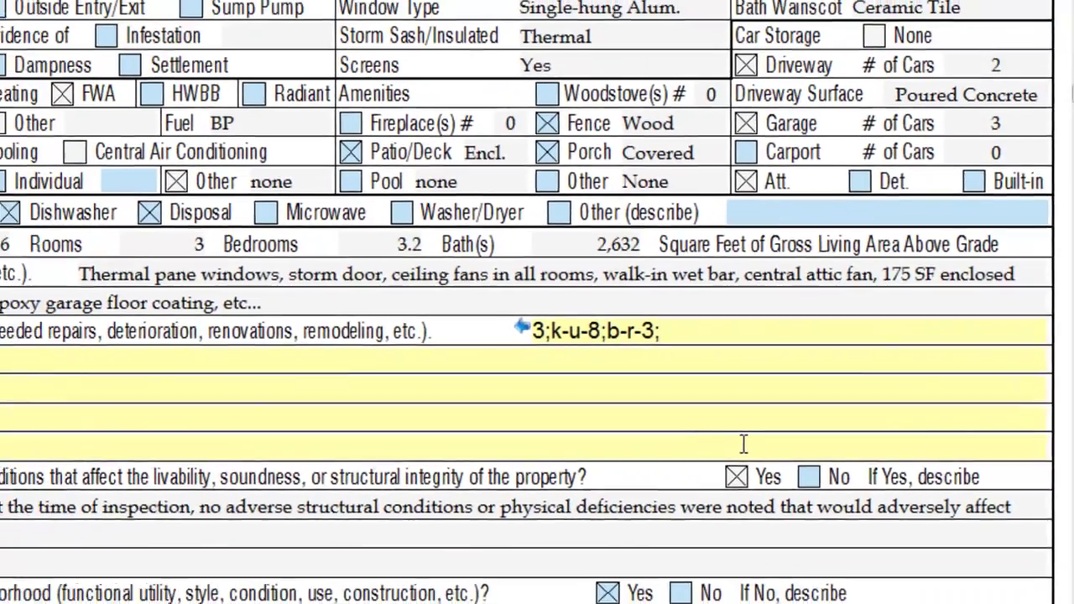
type("My comments.")
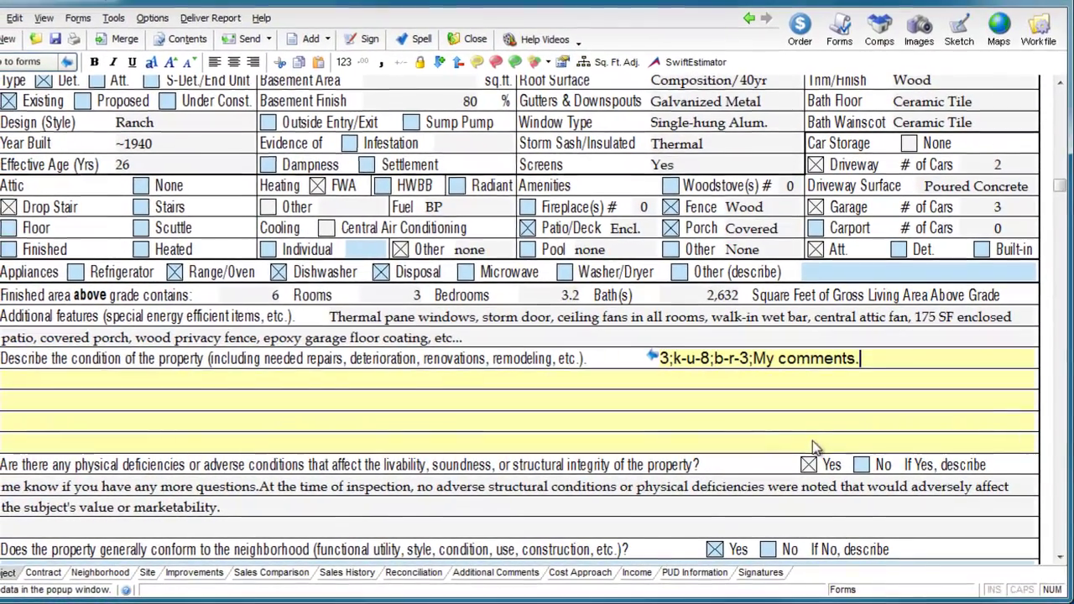
Step: Expand the codes to 'C3;Kitchen-updated-six to ten years ago;Bathrooms-remodeled-one to five years ago', then review the text
left_click(791, 489)
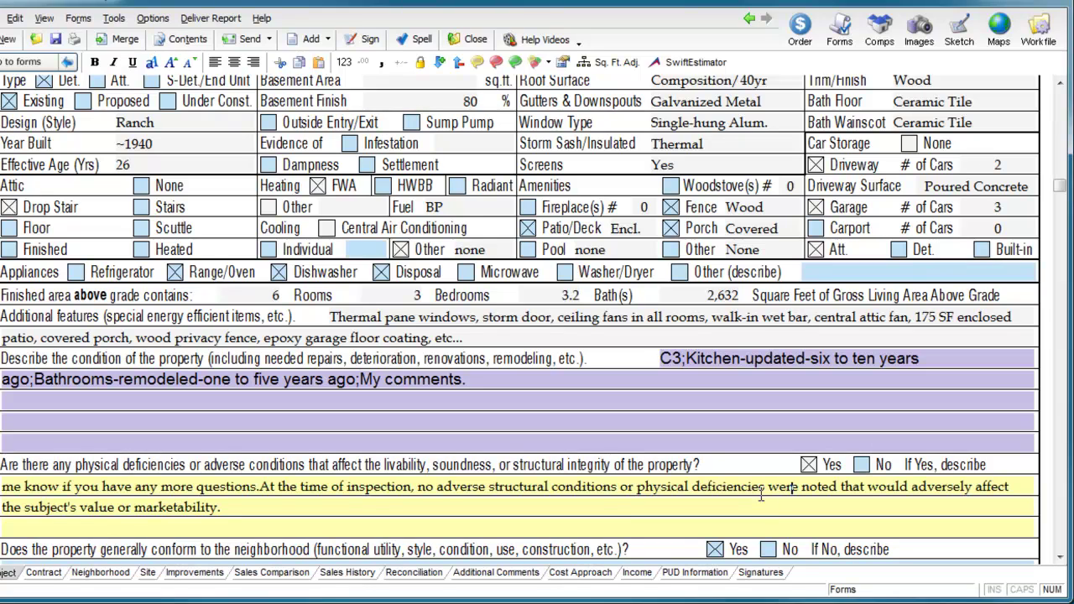
left_click(793, 438)
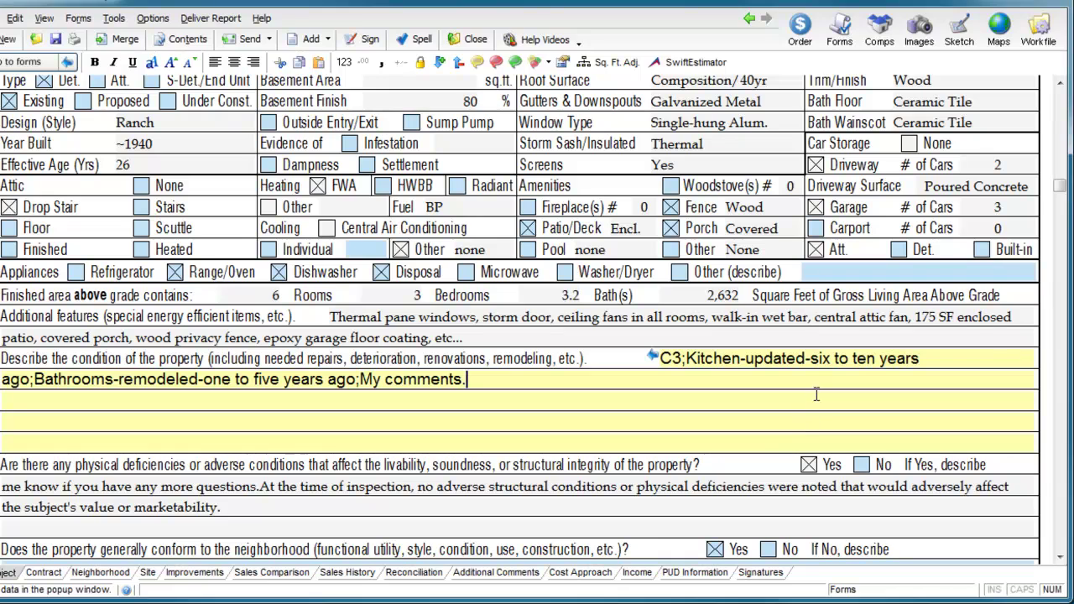
left_click_drag(810, 358, 922, 359)
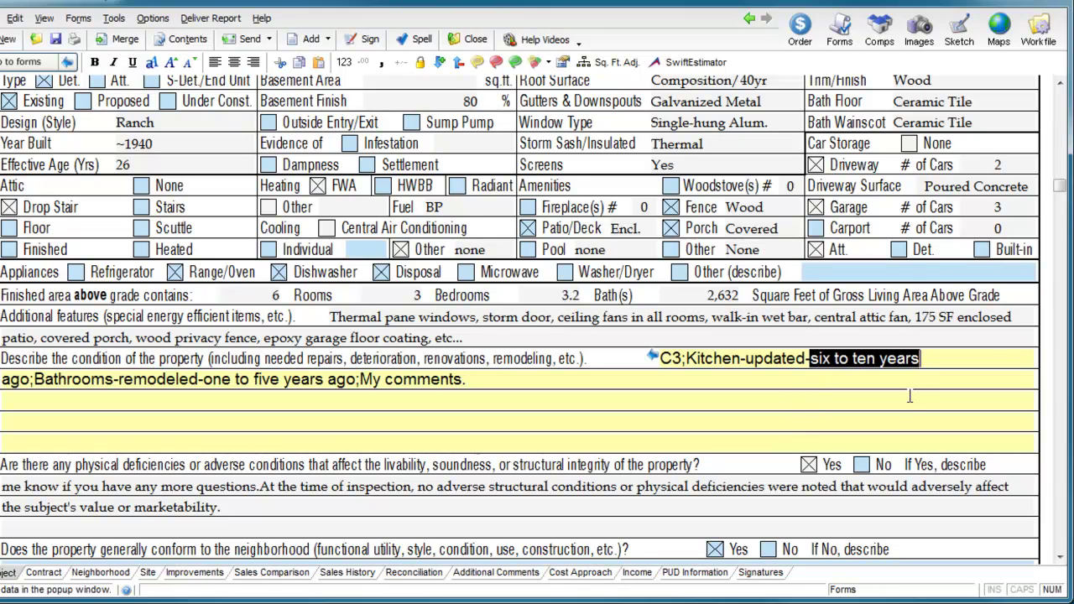
left_click(909, 396)
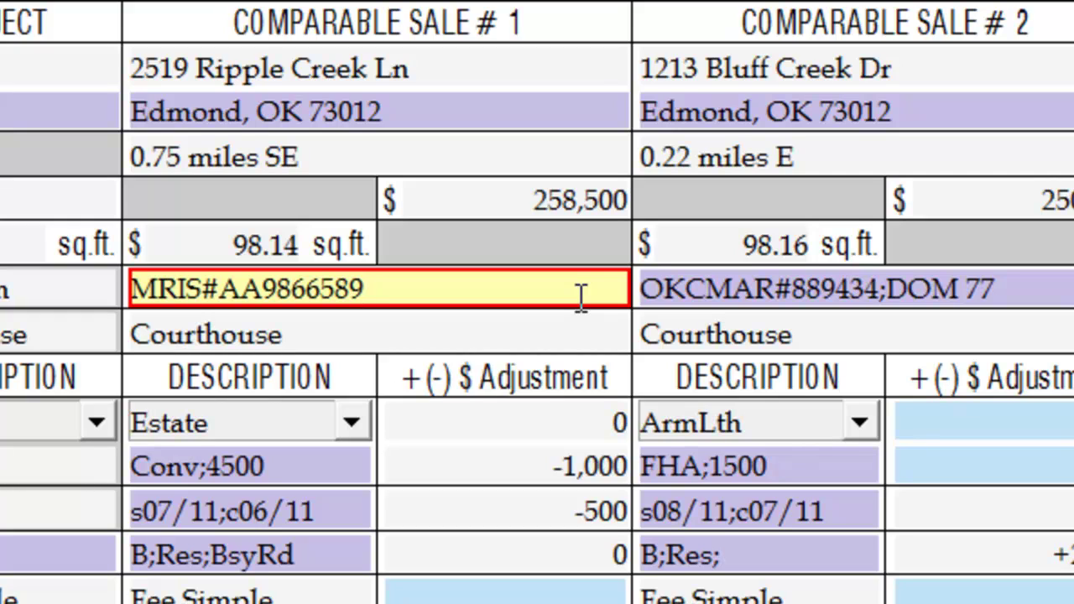
Step: Give comparable sale 1 a days-on-market of 65 and financing of Conv;2000
type(";65")
key("Tab")
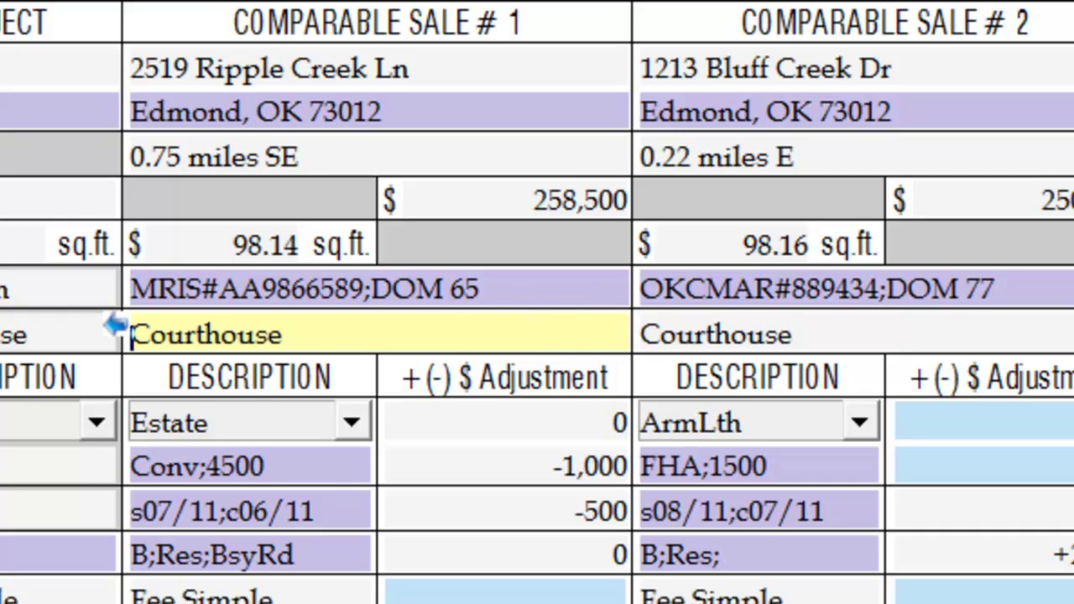
key("Tab")
key("Tab")
type("conv;")
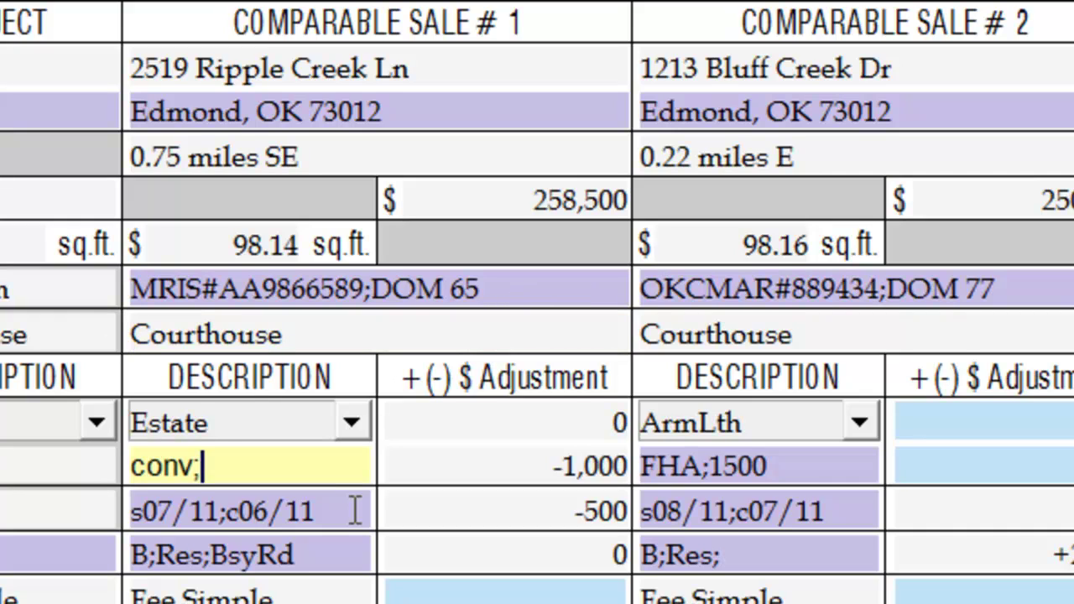
type("2000")
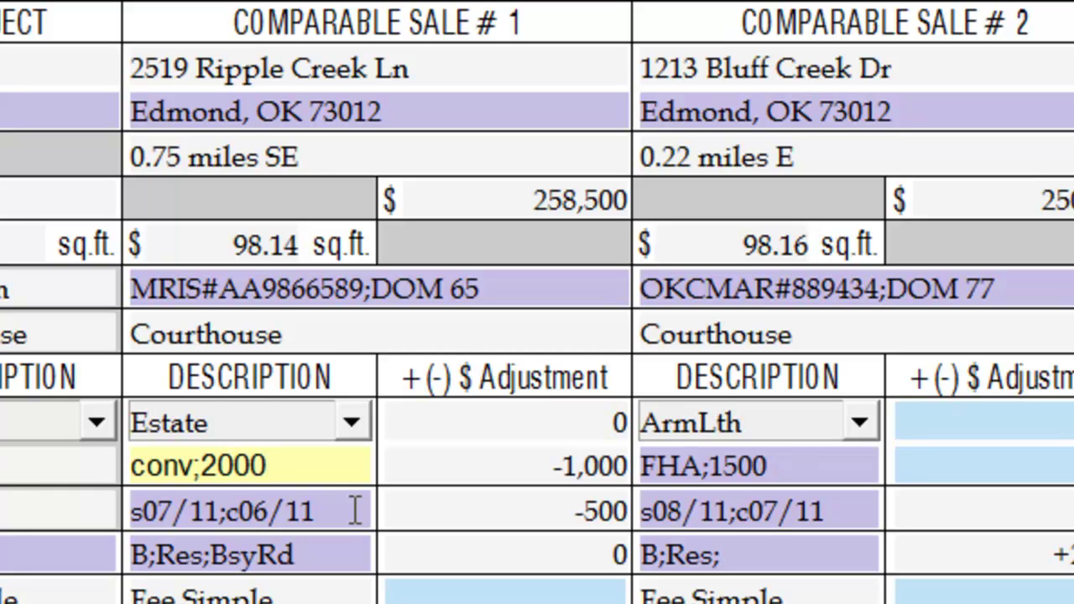
key("Tab")
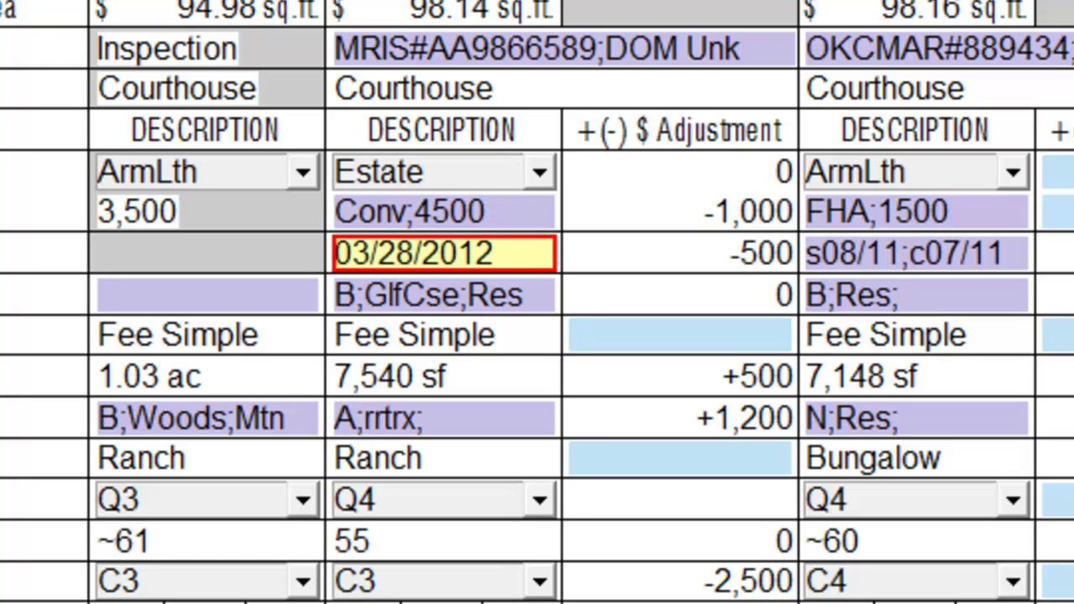
Step: Change comparable 1's sale date from c03/12 to s03/12;Unk, with an unknown contract date
type("c")
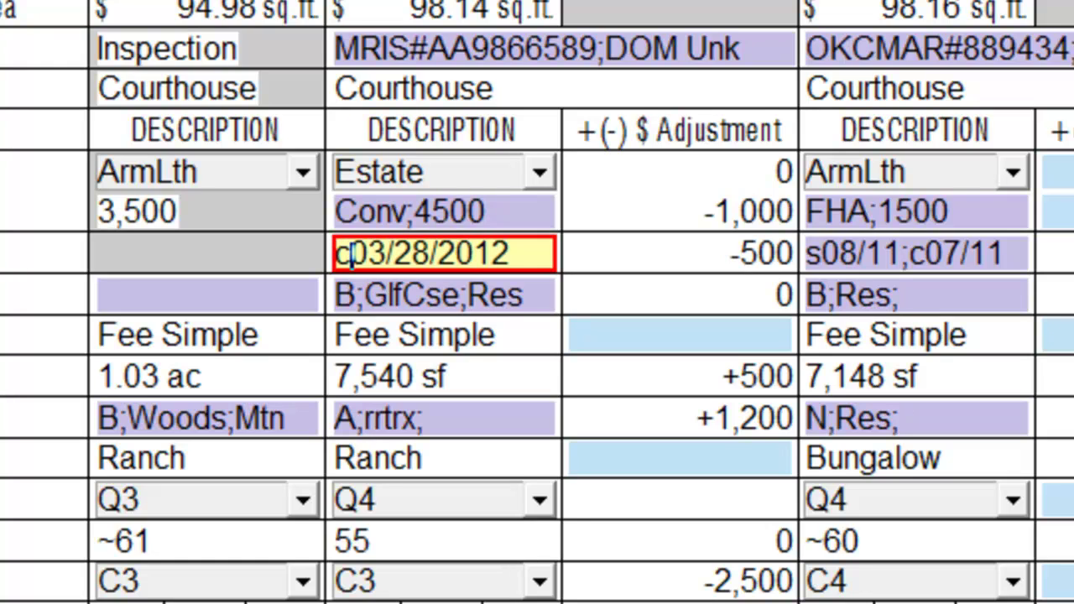
key("Tab")
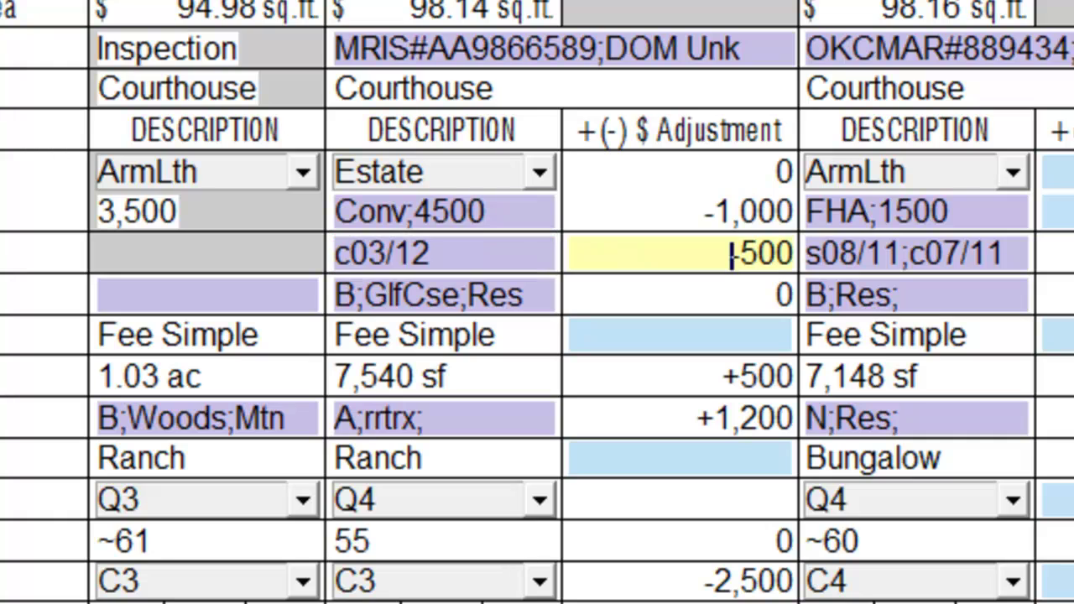
key("shift+Tab")
key("Delete")
type("s")
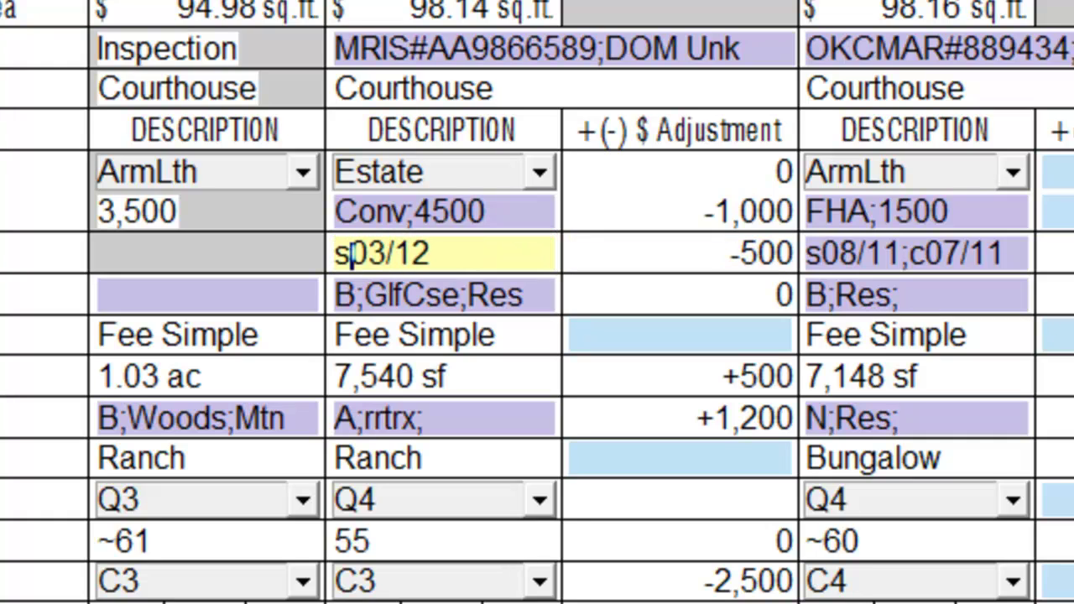
key("Right")
key("Right")
key("Right")
key("Right")
key("Right")
type(";c02/12")
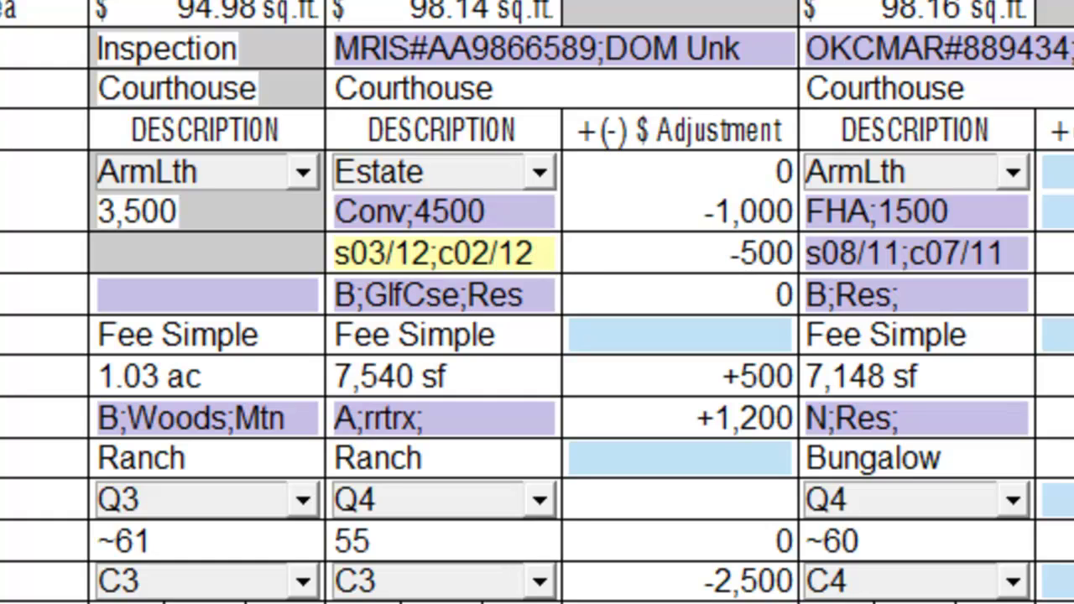
key("BackSpace")
key("BackSpace")
key("BackSpace")
key("BackSpace")
key("BackSpace")
key("BackSpace")
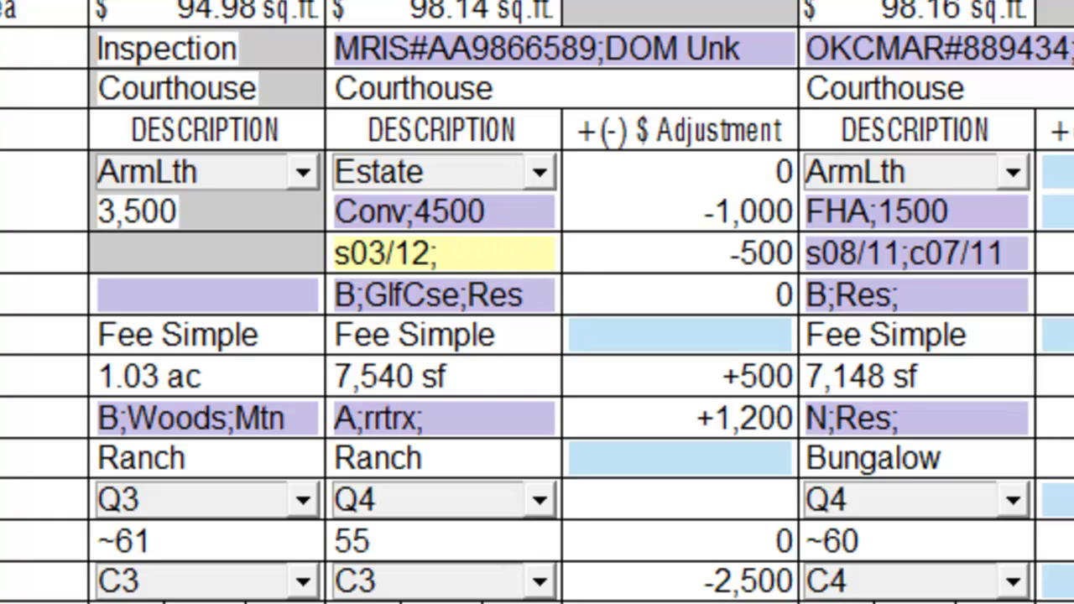
type("Unk")
key("Tab")
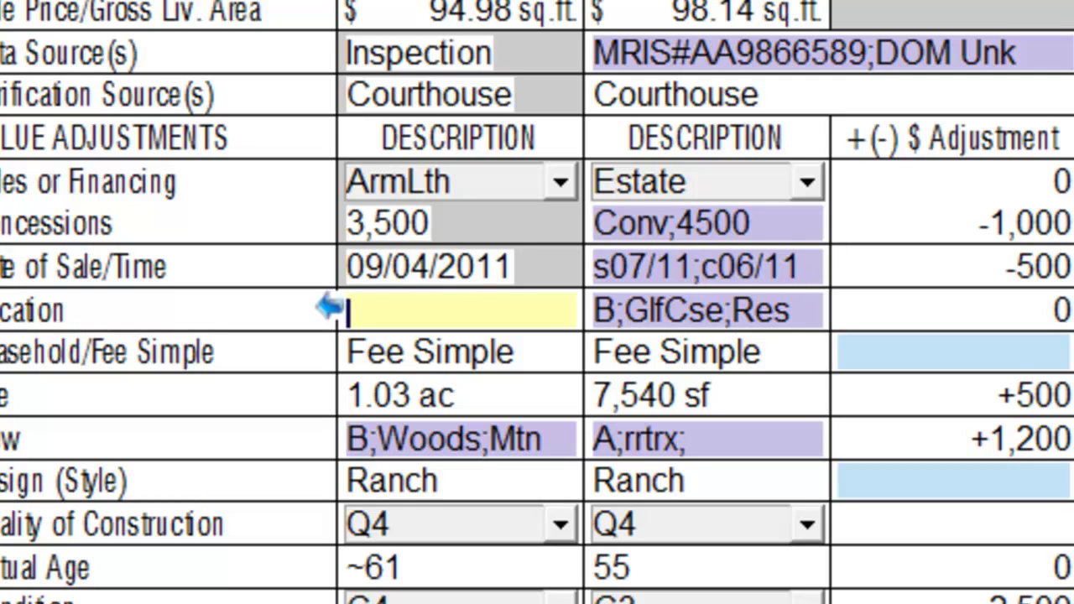
Step: Enter 'b;water;golf' in the subject Location so it expands to B;WtrFr;GlfCse
type("b;")
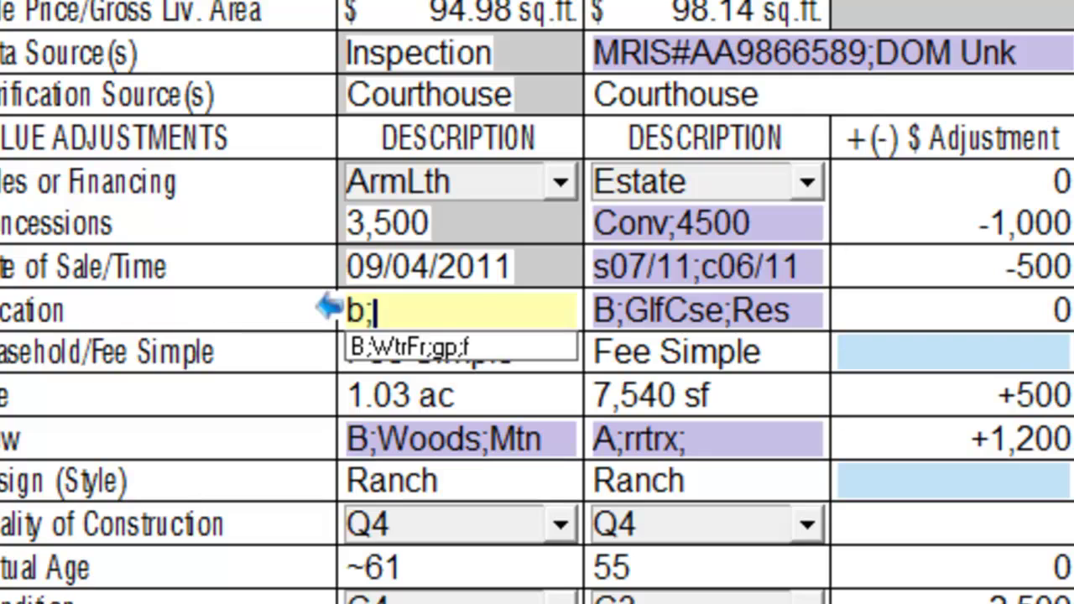
type("water;golf")
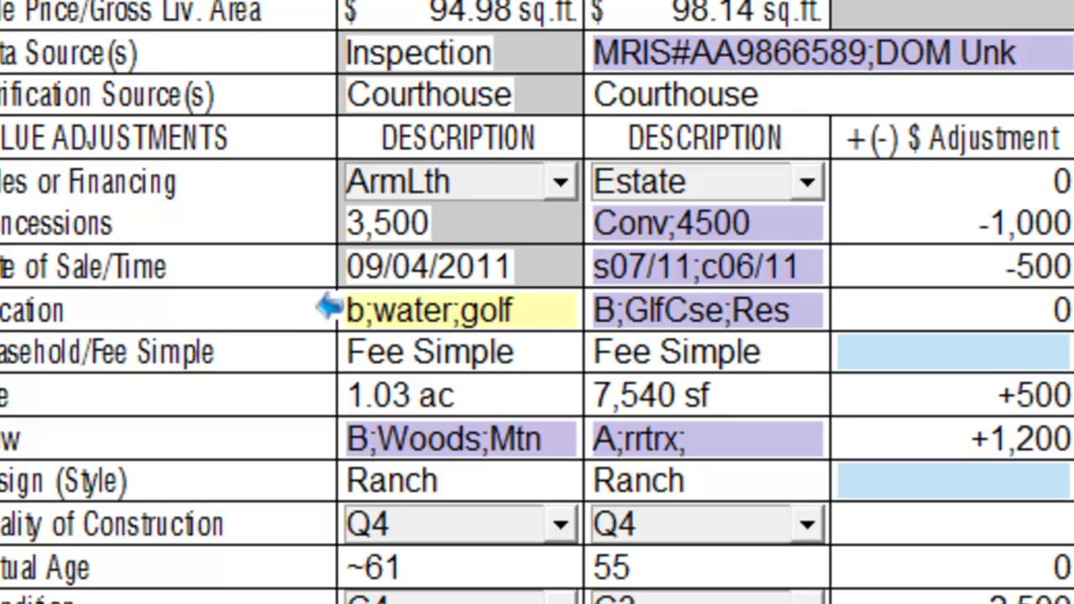
key("Return")
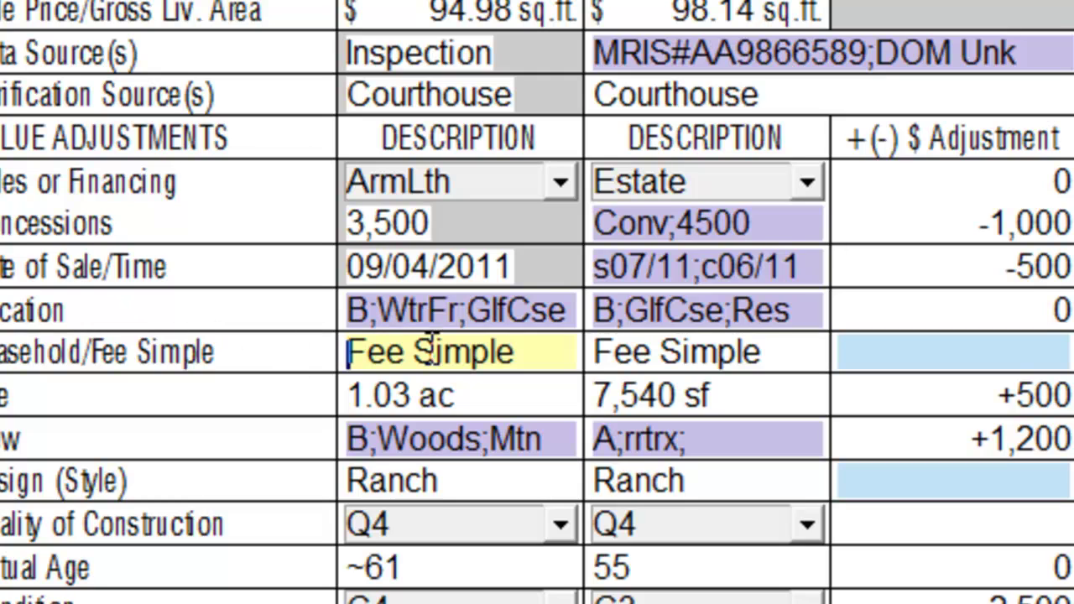
left_click(565, 294)
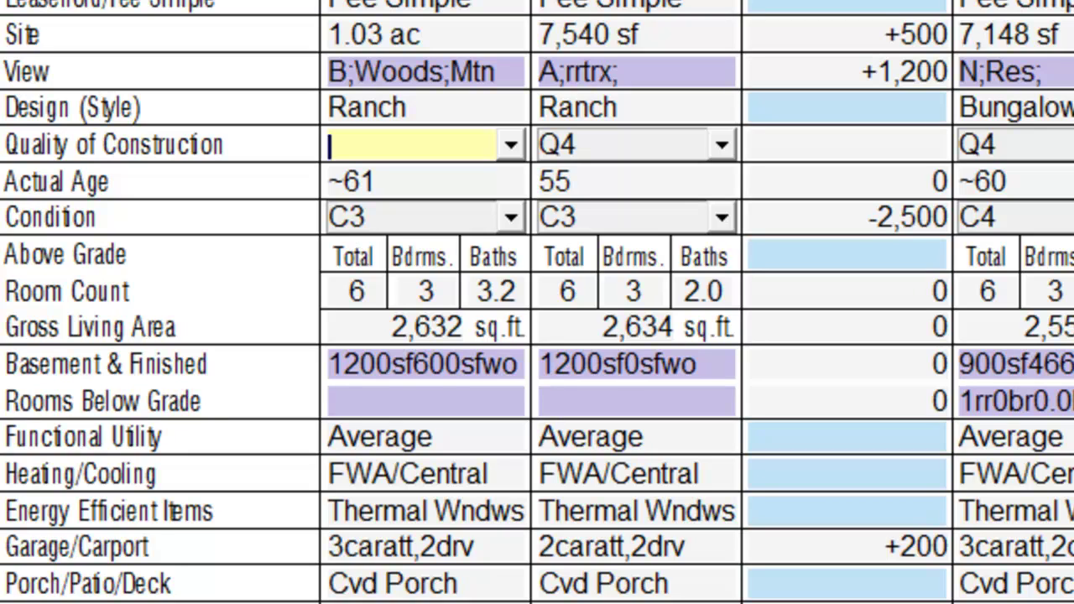
Step: Rate subject quality Q3, enter Rooms Below Grade '1rr0.1ba', and append 'My comments.' to the condition codes
type("3")
key("Tab")
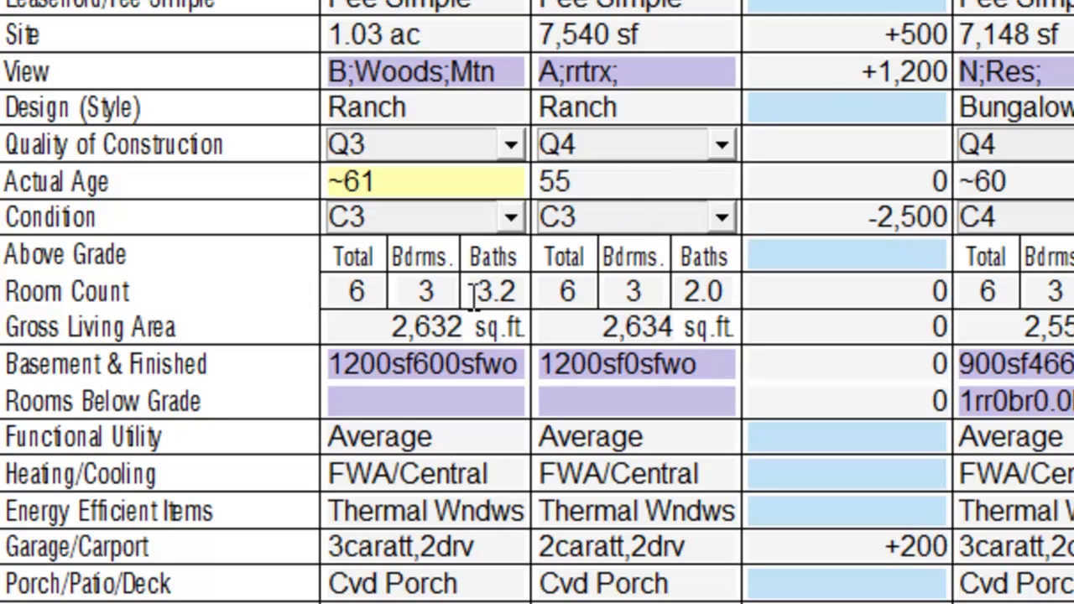
left_click(400, 410)
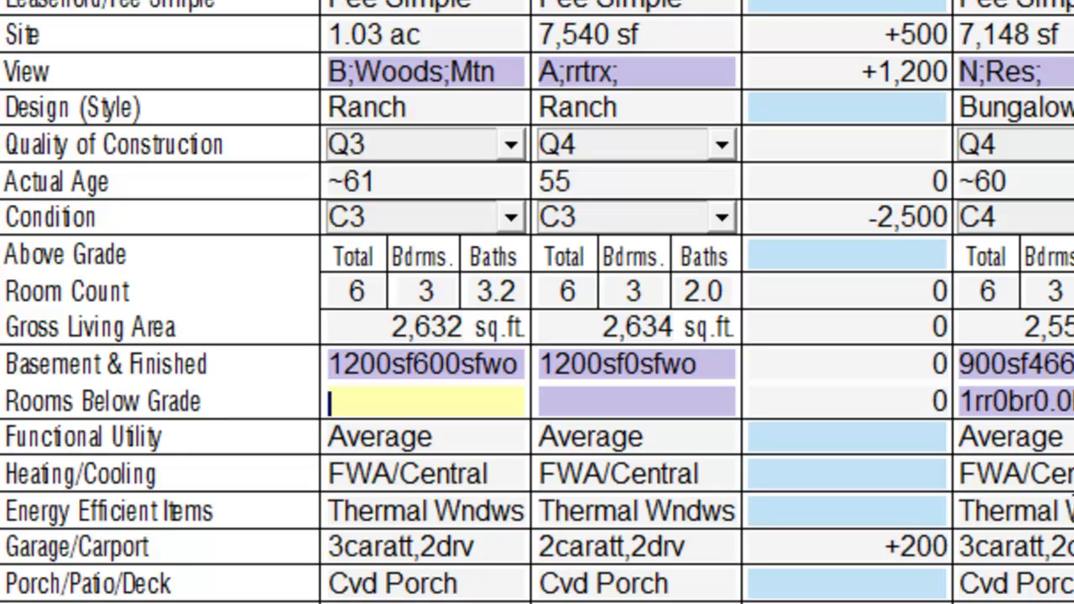
type("1rr")
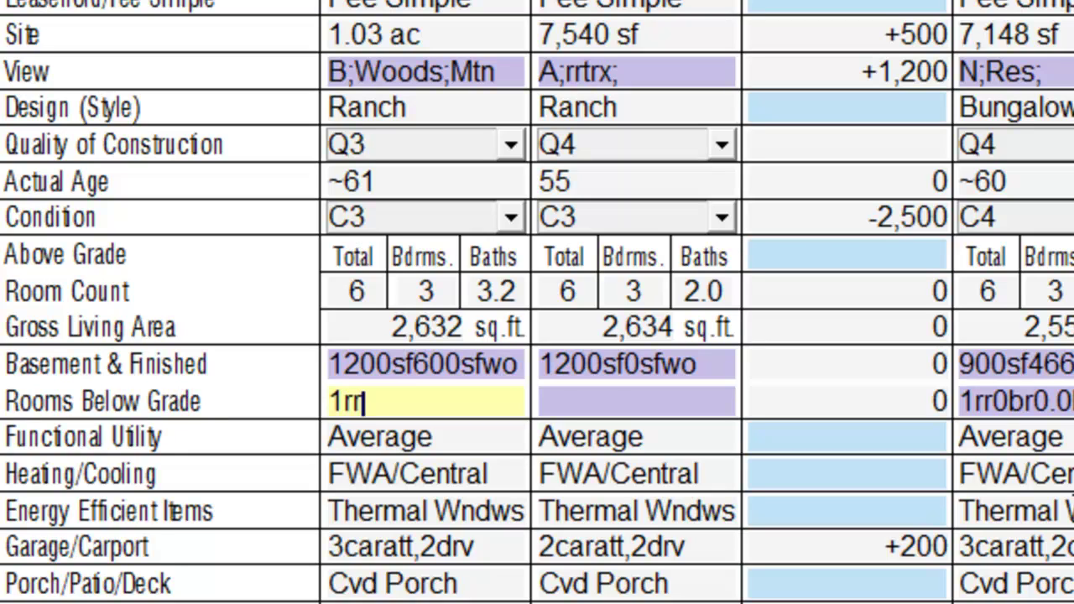
type("0.1ba")
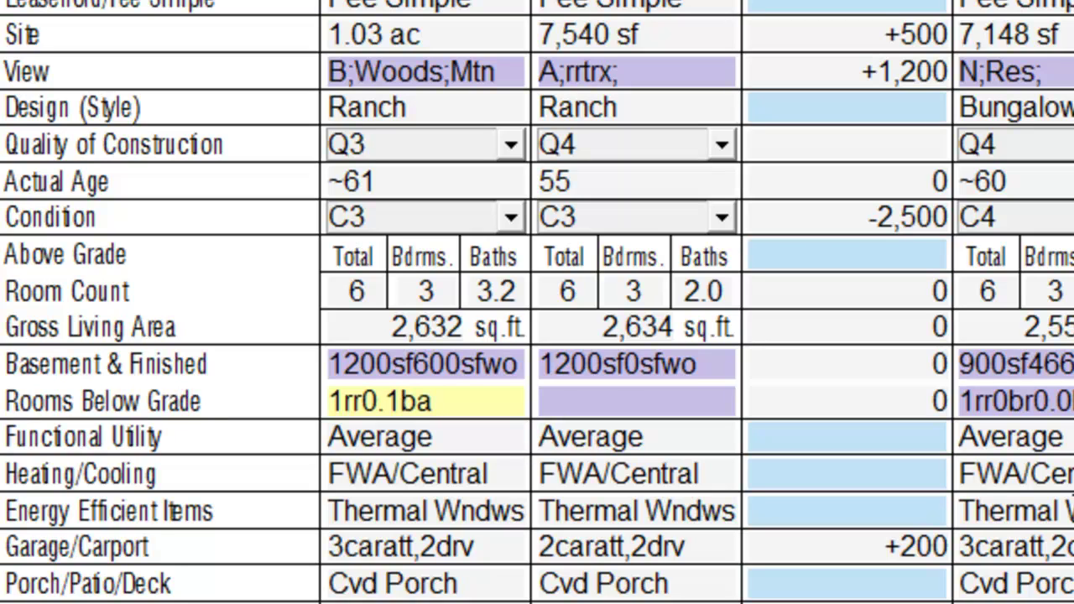
key("Tab")
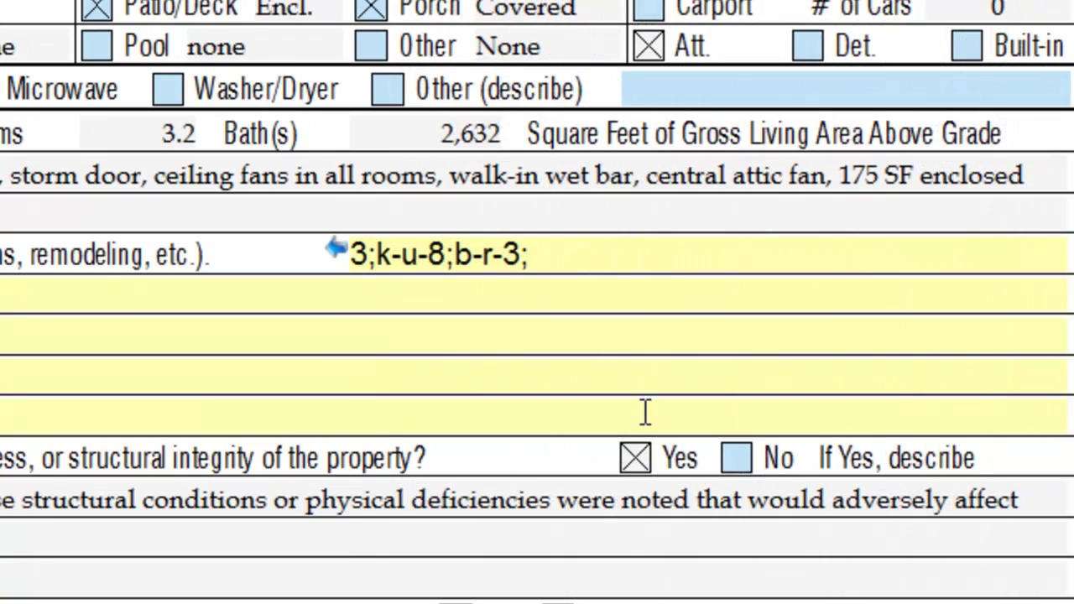
type("My comments.")
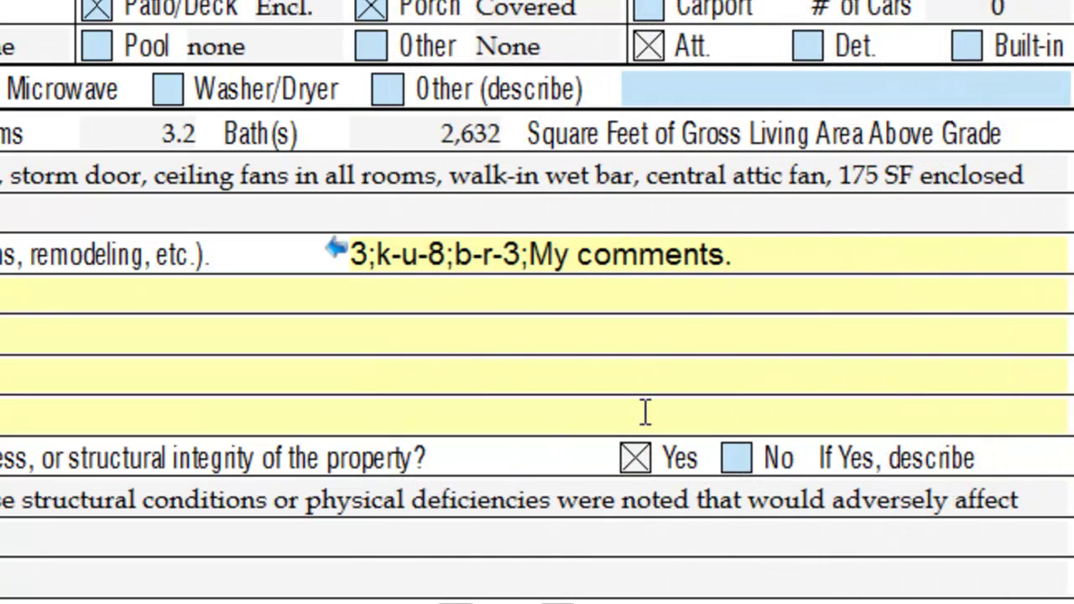
Step: Expand the condition comment codes and re-enter Rooms Below Grade as '1rr0br0.1ba0'
left_click(604, 500)
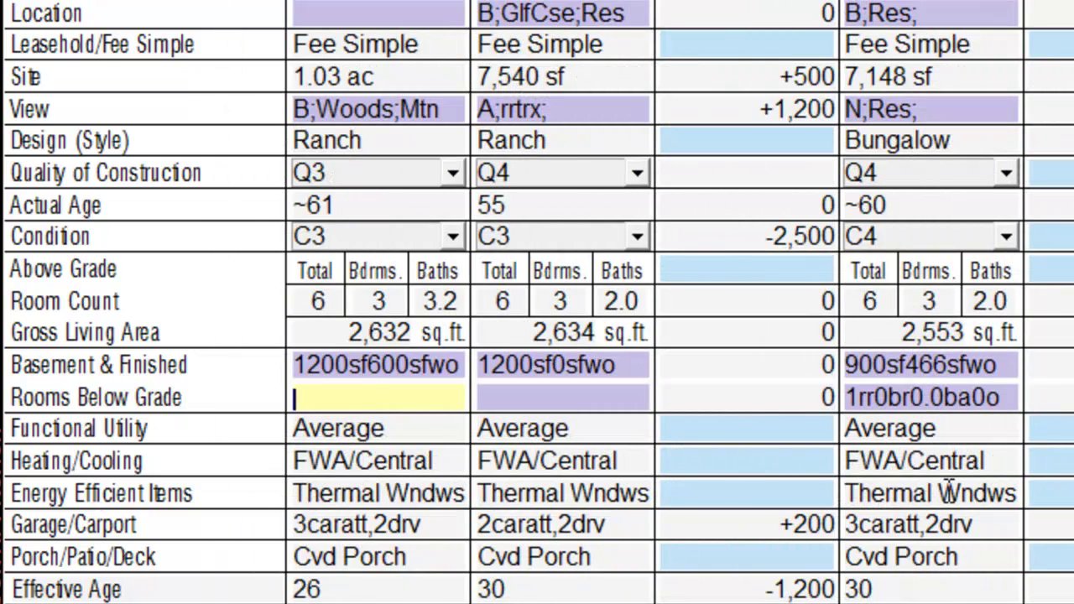
type("1rr0br0")
type(".1ba0")
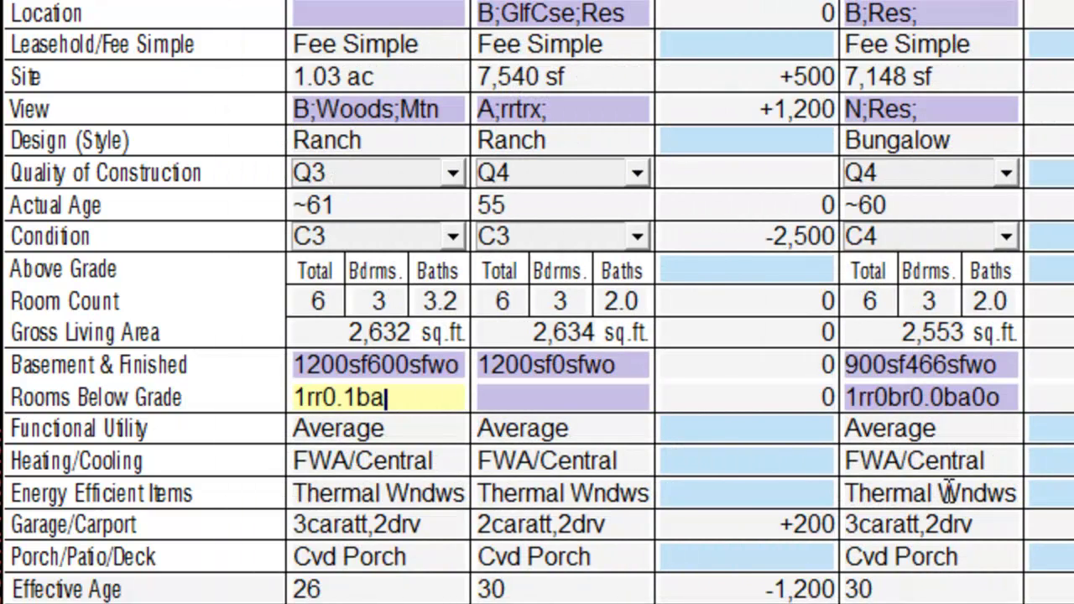
key("Tab")
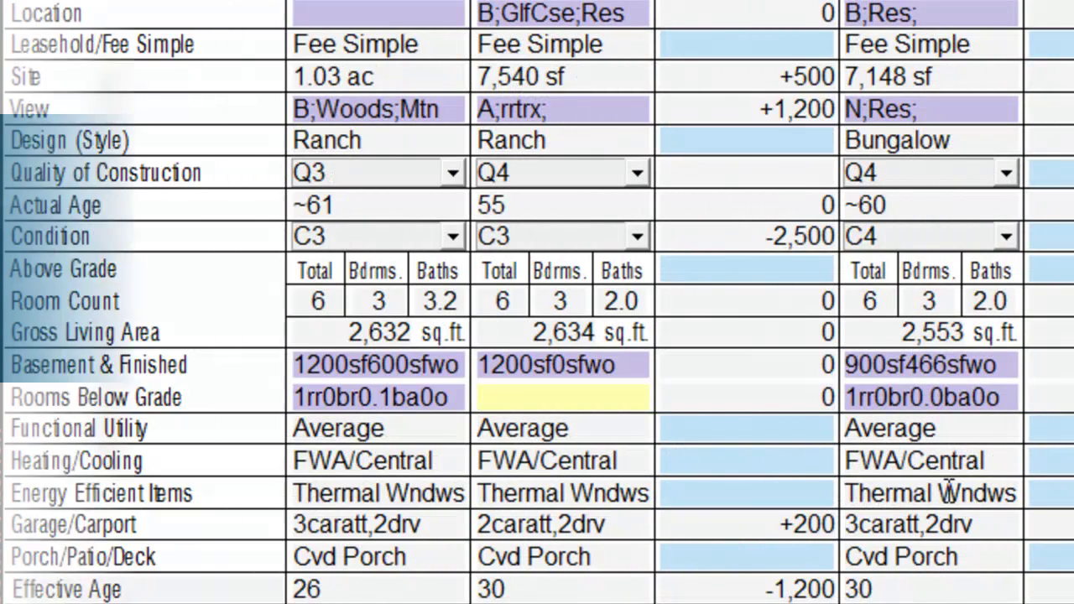